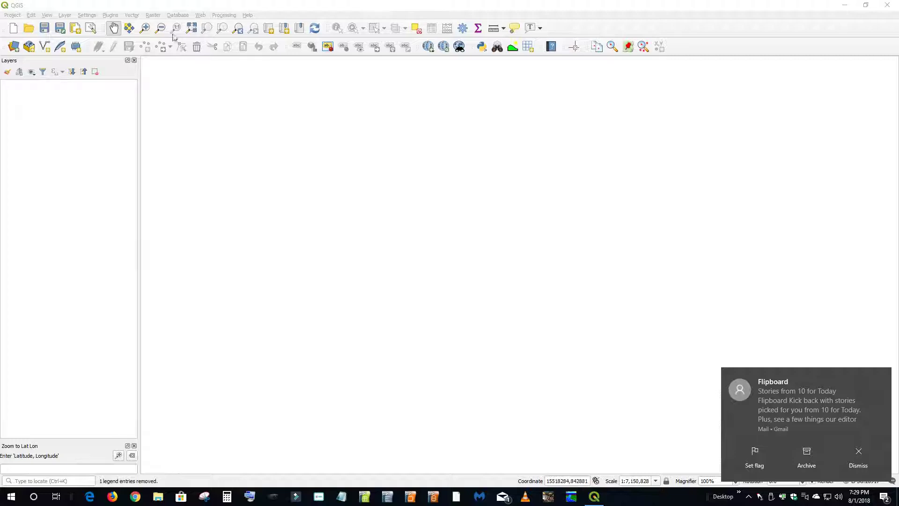
# Add the nlcd_wv_utm17.tif raster from the land_use_land_cover folder under Z:\FPMS\~REF\Data to the project.
pyautogui.click(65, 15)
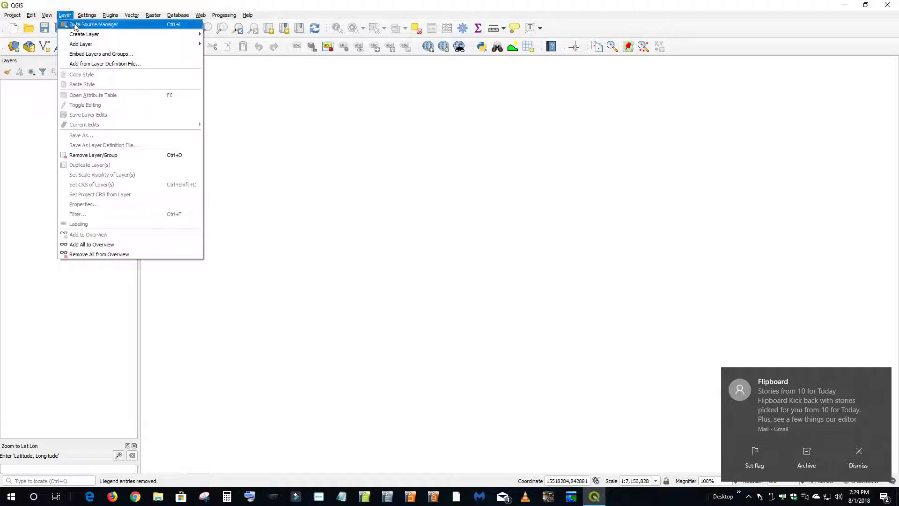
pyautogui.click(75, 24)
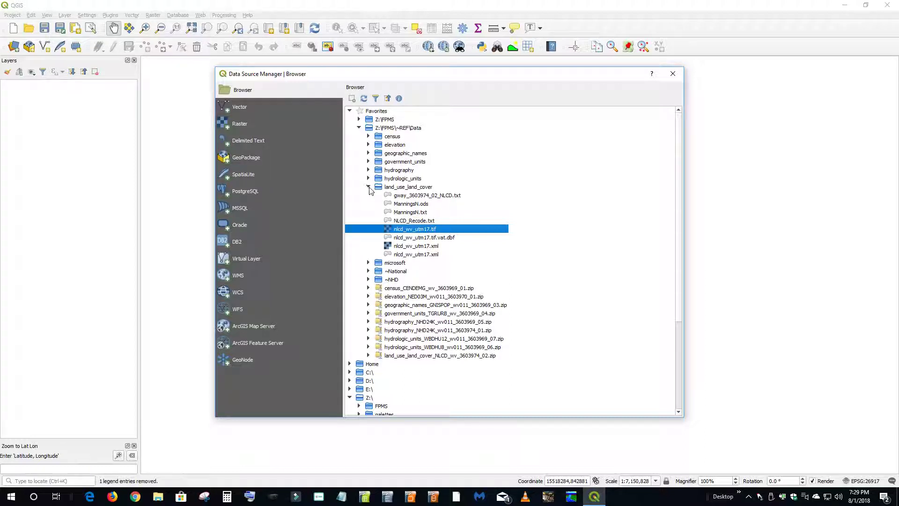
pyautogui.click(369, 187)
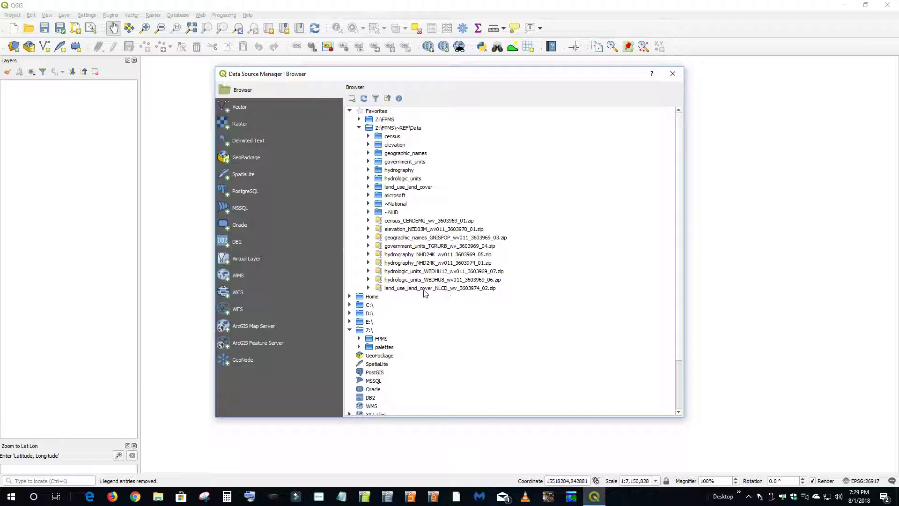
pyautogui.doubleClick(390, 187)
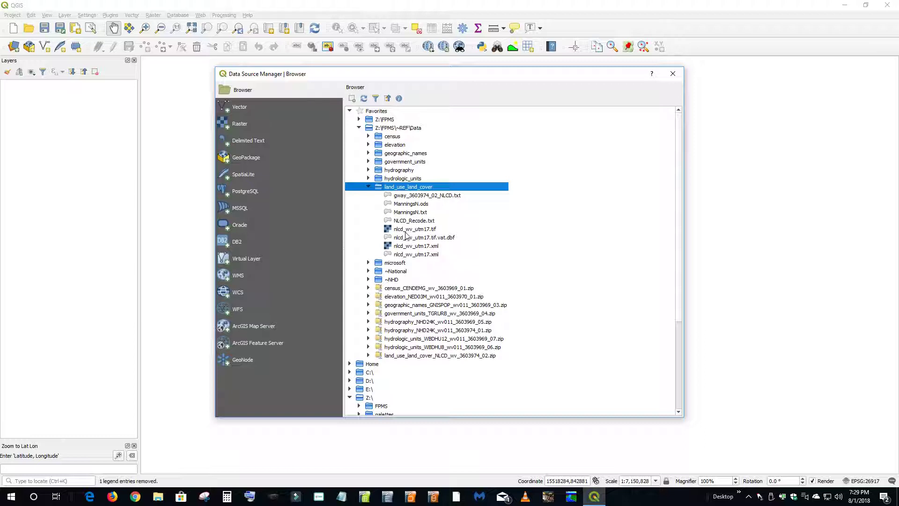
pyautogui.doubleClick(414, 230)
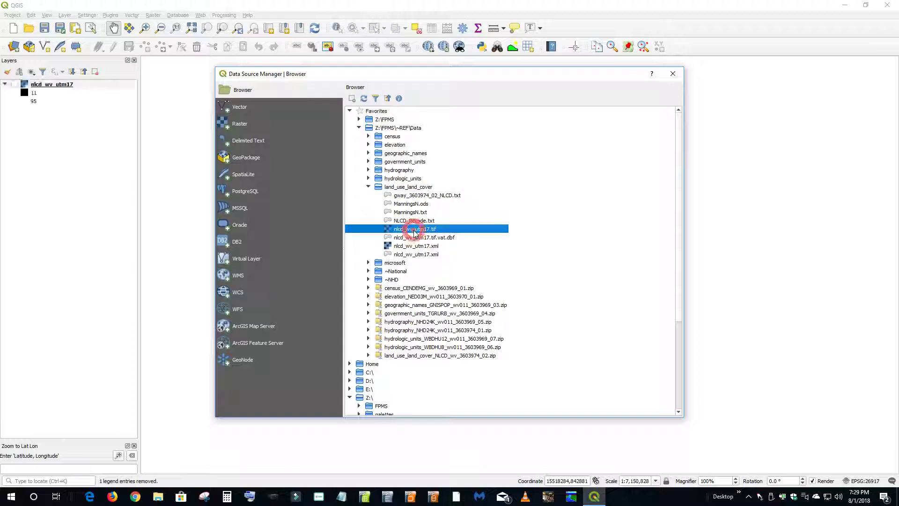
pyautogui.click(673, 74)
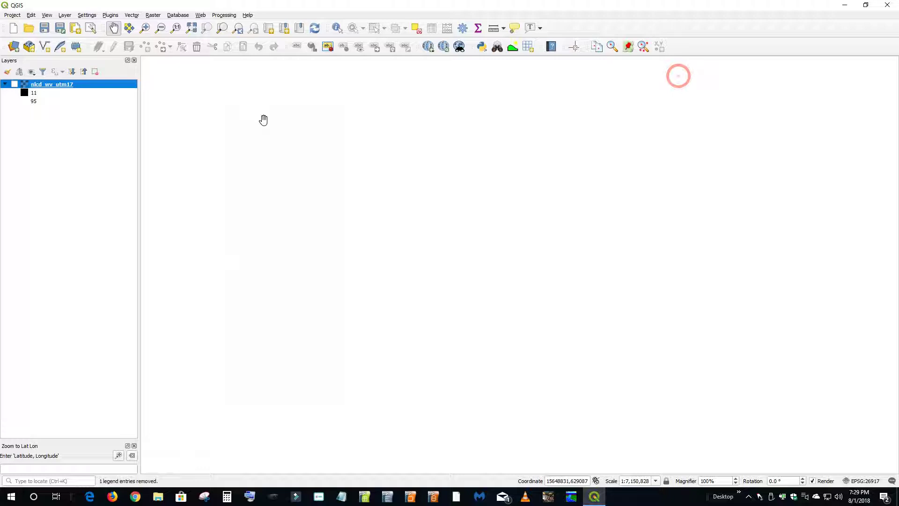
# Turn on the nlcd_wv_utm17 layer's visibility and fit the map to the layer's extent.
pyautogui.click(14, 84)
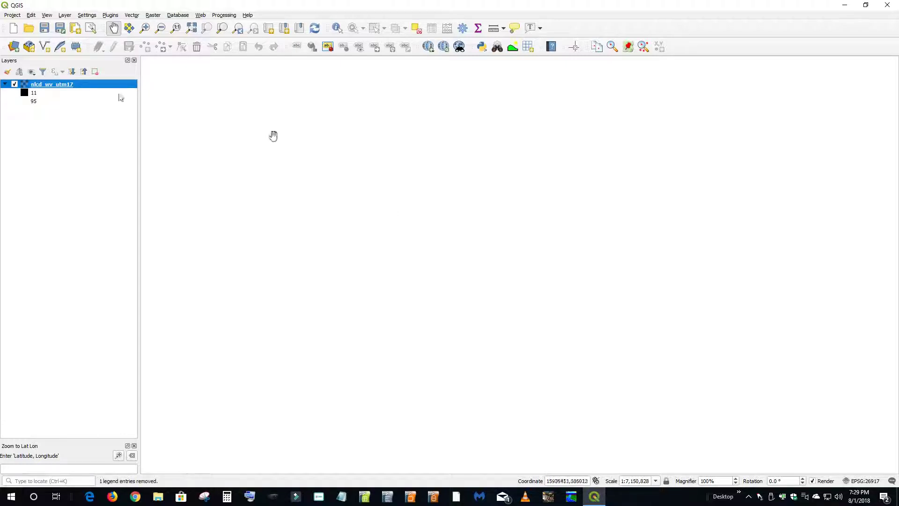
pyautogui.rightClick(63, 89)
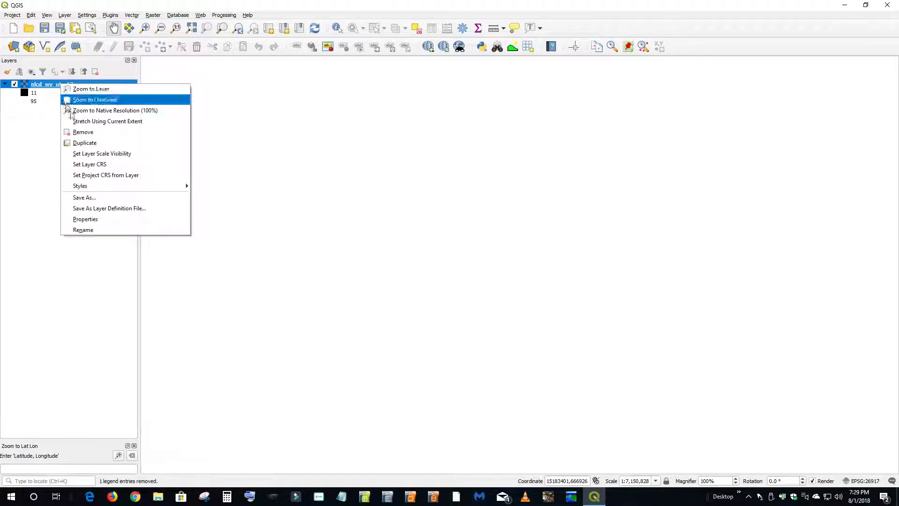
pyautogui.click(78, 90)
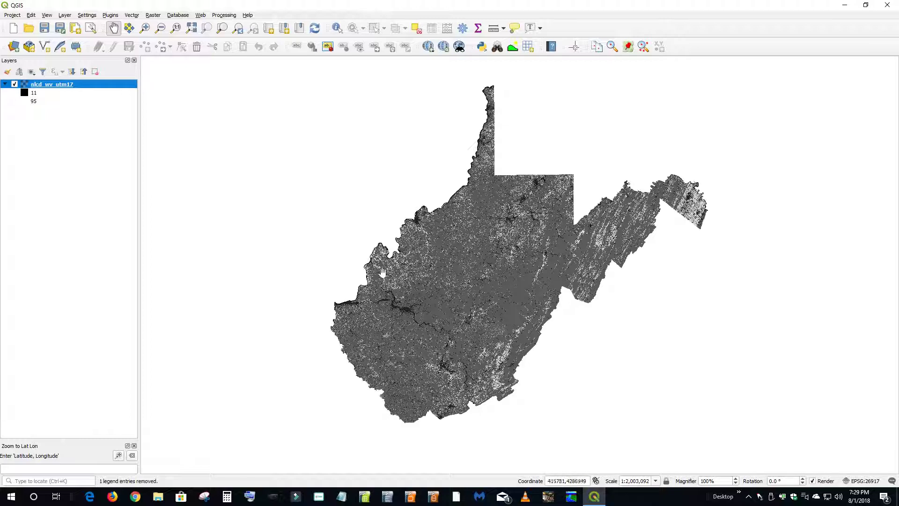
# Inspect the land cover raster up close along the western river valley, and return to the layer's full extent.
pyautogui.scroll(4, 398, 314)
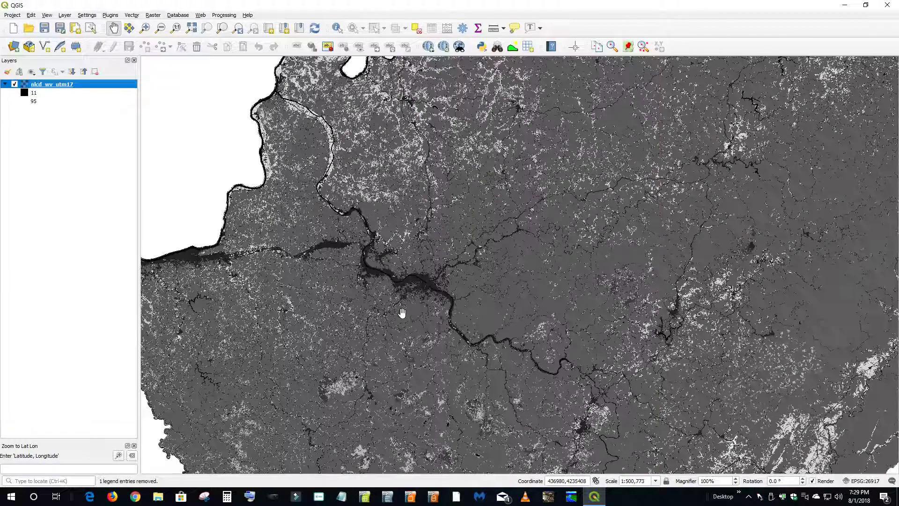
pyautogui.moveTo(182, 162); pyautogui.dragTo(245, 212)
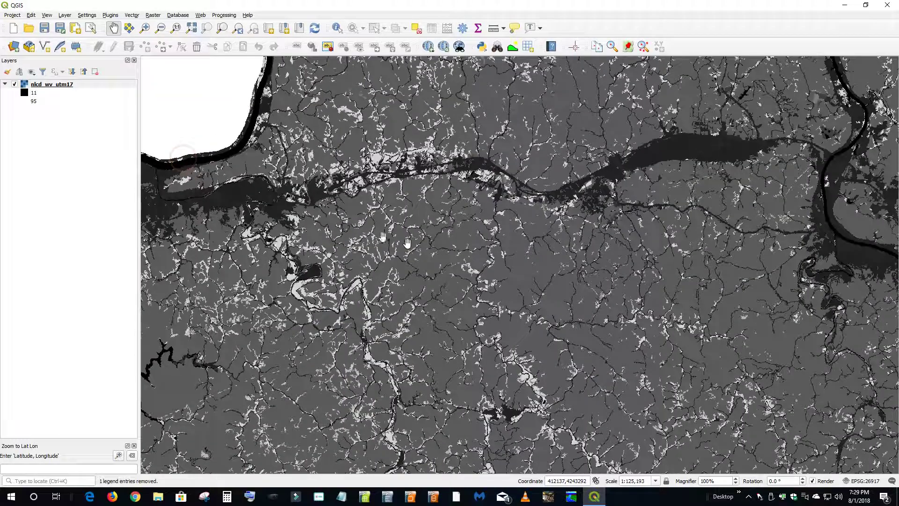
pyautogui.moveTo(320, 232); pyautogui.dragTo(411, 280)
pyautogui.scroll(2, 411, 280)
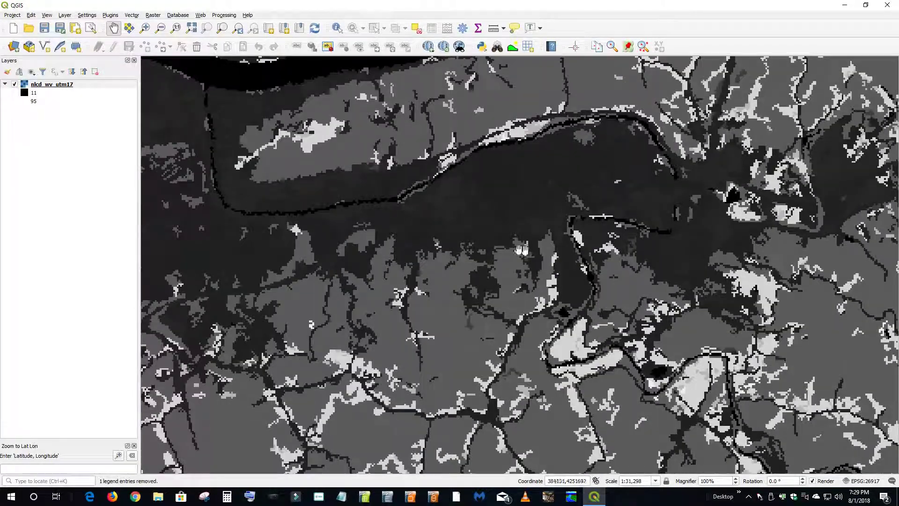
pyautogui.rightClick(63, 88)
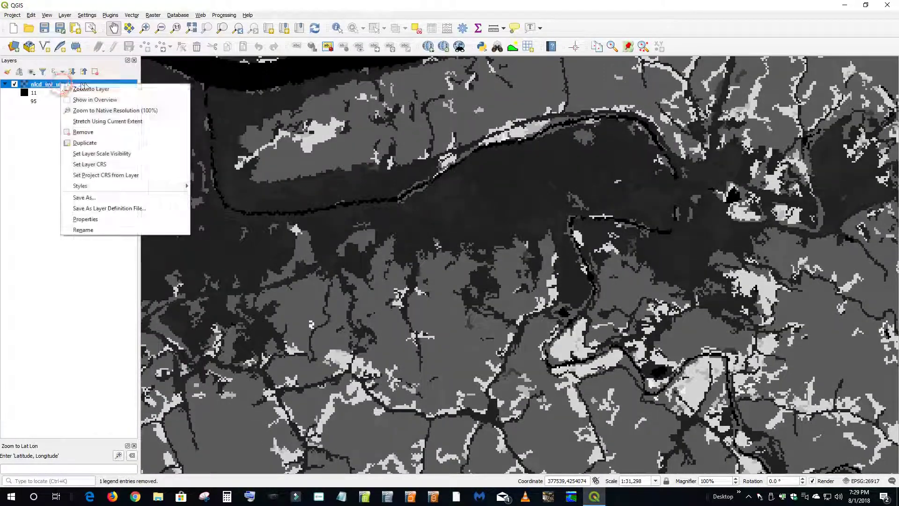
pyautogui.click(79, 89)
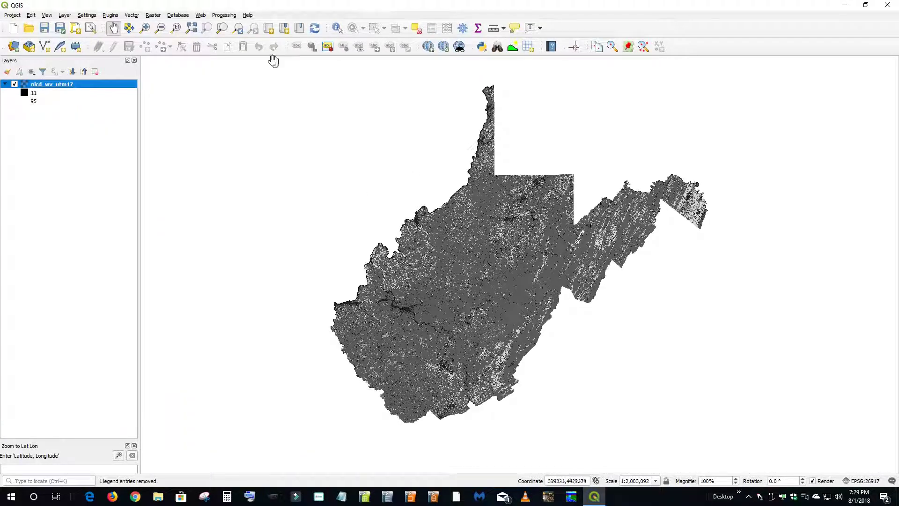
# Run the Raster layer unique values report on band 1 of nlcd_wv_utm17 and open the resulting HTML report.
pyautogui.click(463, 27)
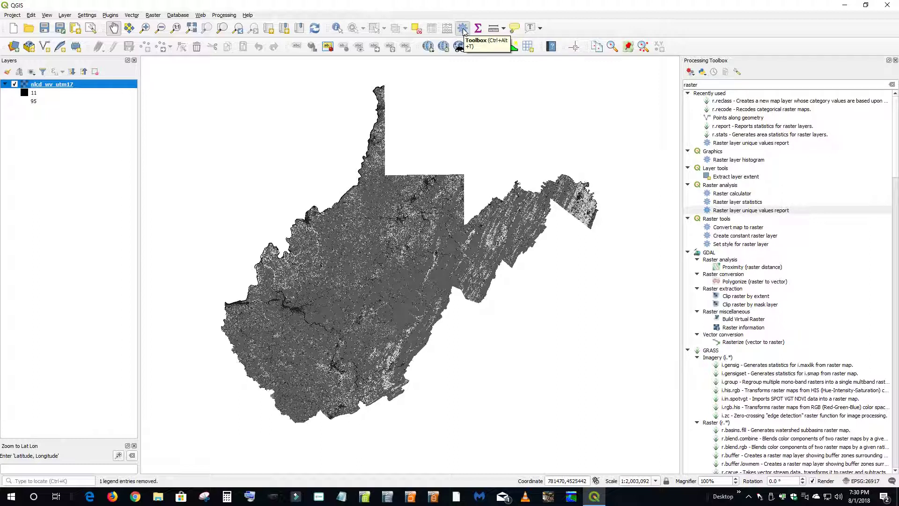
pyautogui.doubleClick(742, 211)
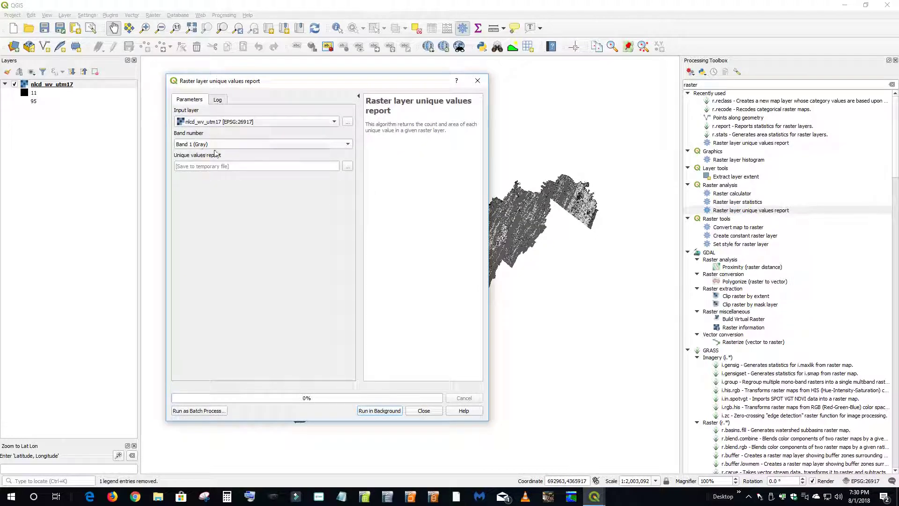
pyautogui.click(392, 414)
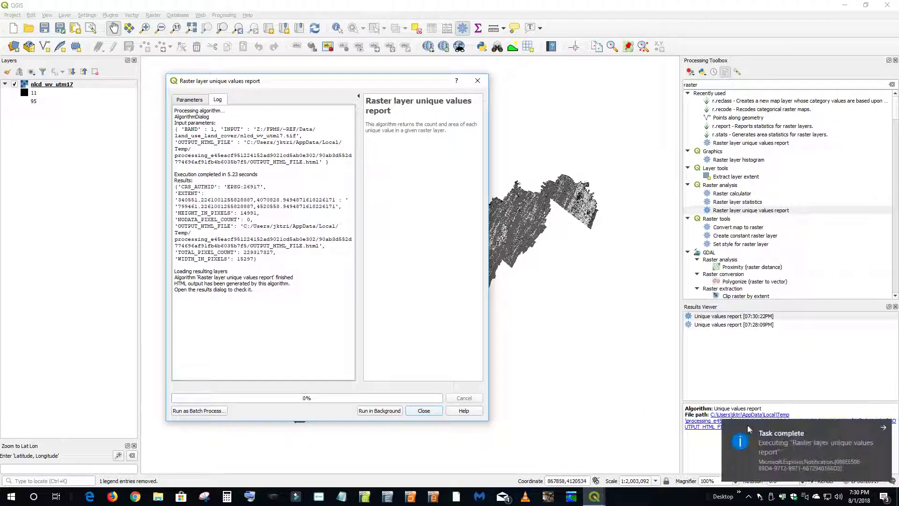
pyautogui.click(885, 427)
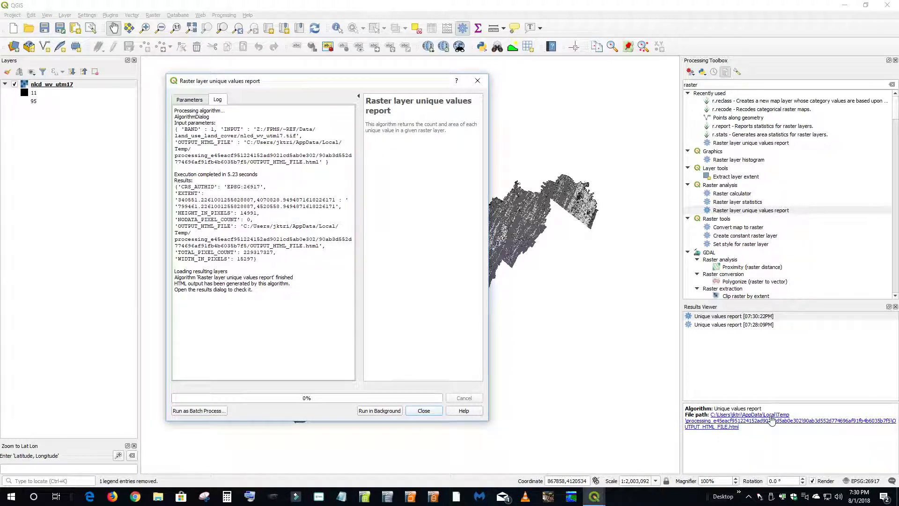
pyautogui.click(780, 421)
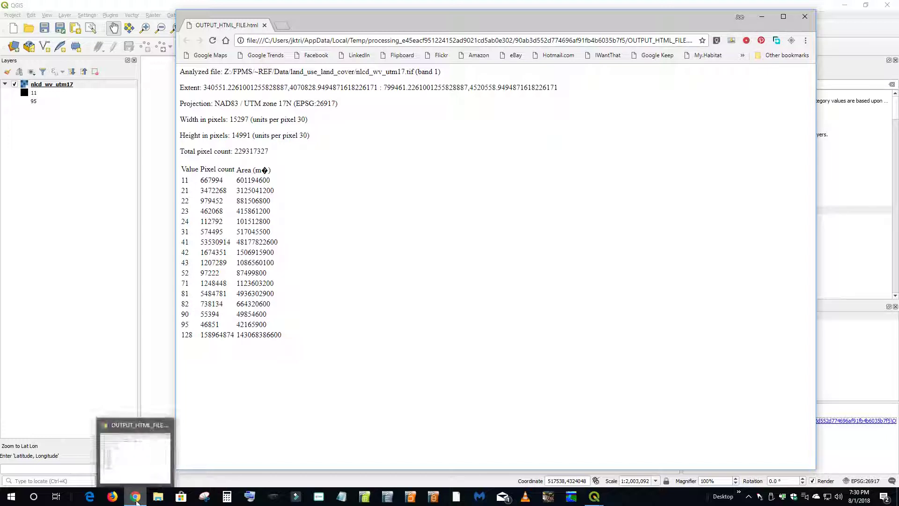
# Switch to File Explorer and open nlcd_2011_faq.html from FPMS\~REF\Data\land_use_land_cover on the Z: drive.
pyautogui.click(157, 499)
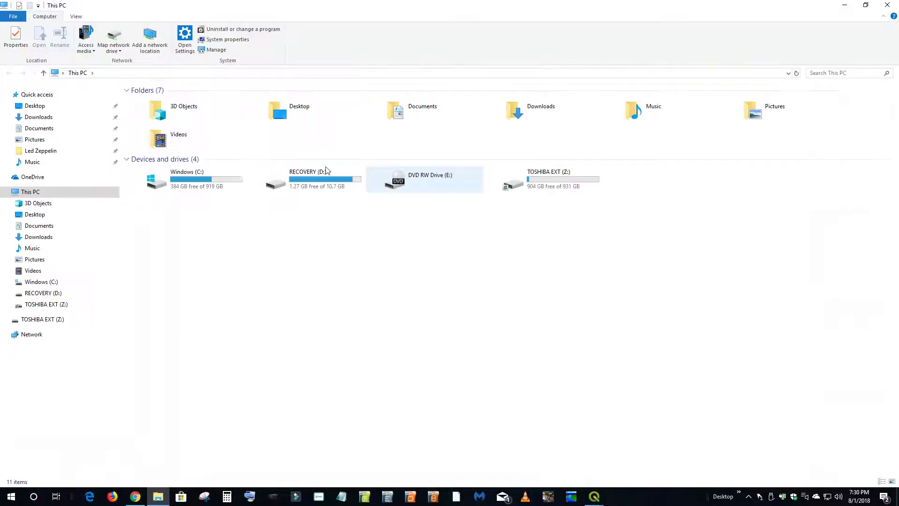
pyautogui.click(55, 320)
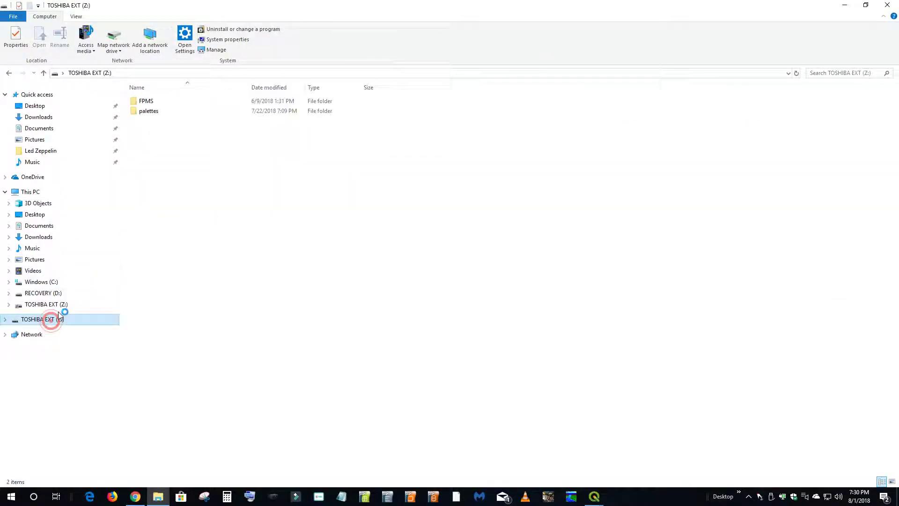
pyautogui.click(146, 102)
pyautogui.doubleClick(146, 102)
pyautogui.doubleClick(145, 101)
pyautogui.doubleClick(145, 102)
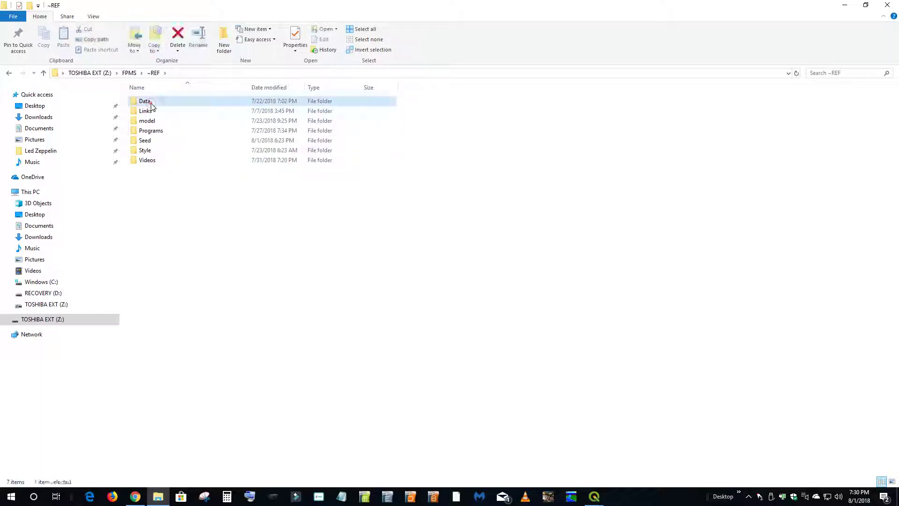
pyautogui.doubleClick(167, 180)
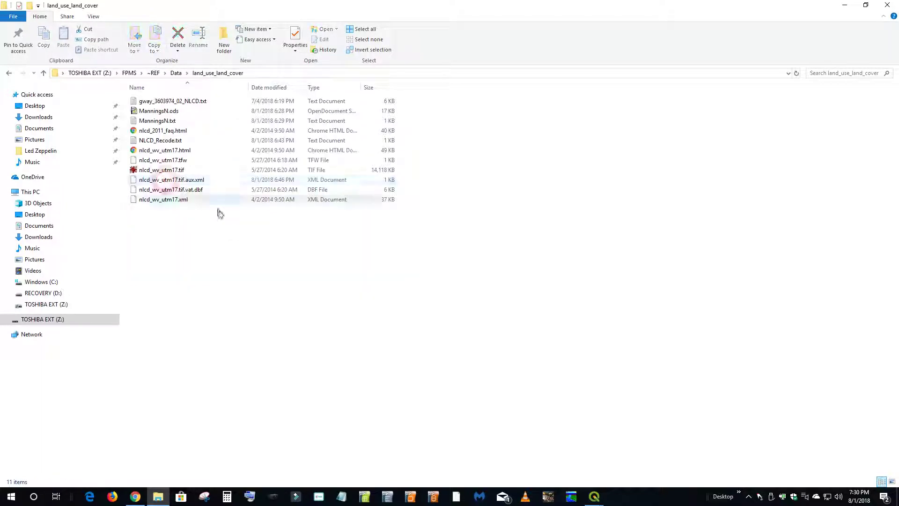
pyautogui.doubleClick(159, 130)
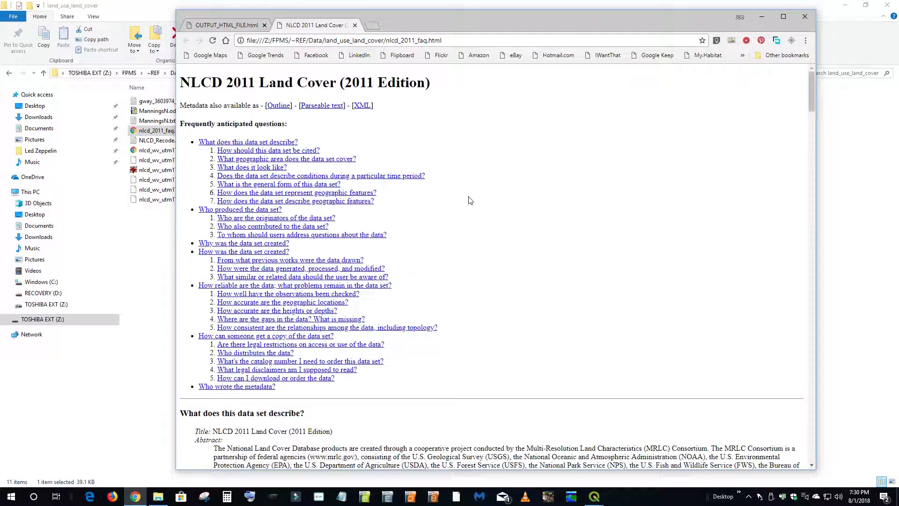
# Find the Land Cover Class Code Value table in the NLCD 2011 document and review its class definitions.
pyautogui.scroll(-20, 443, 212)
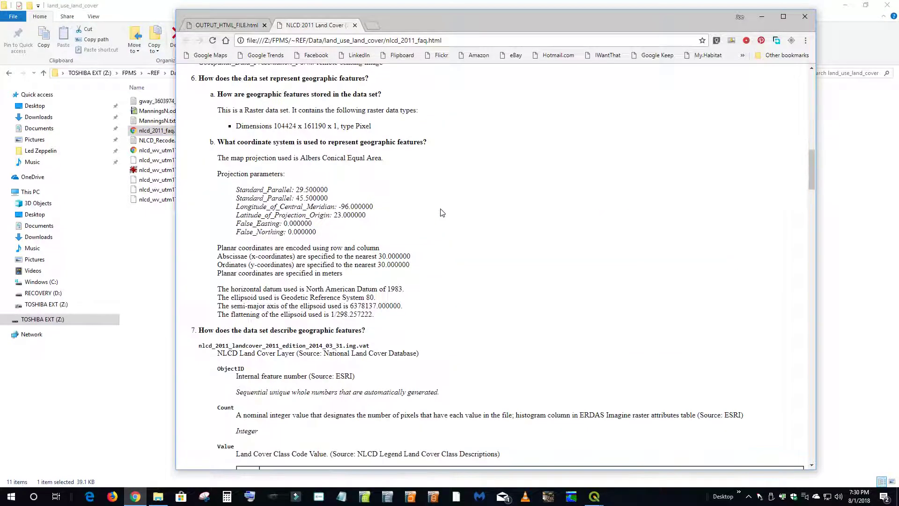
pyautogui.scroll(-4, 341, 246)
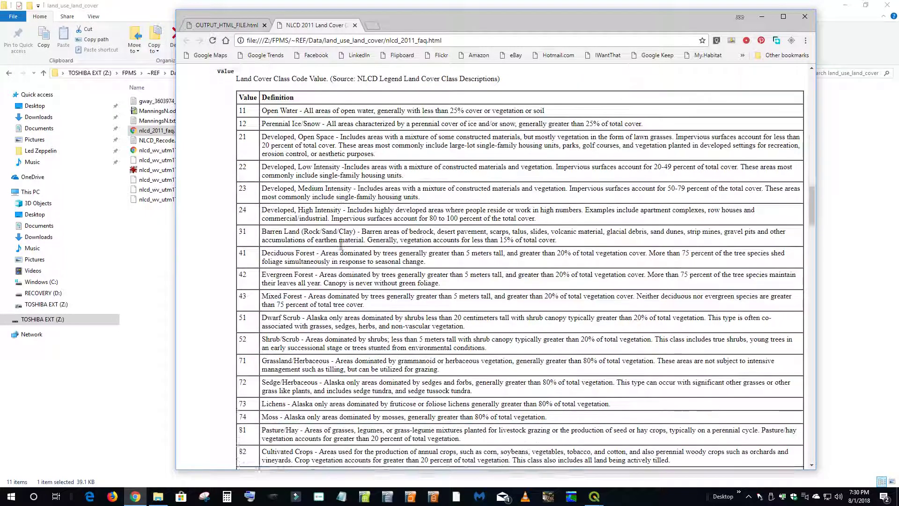
pyautogui.scroll(3, 341, 246)
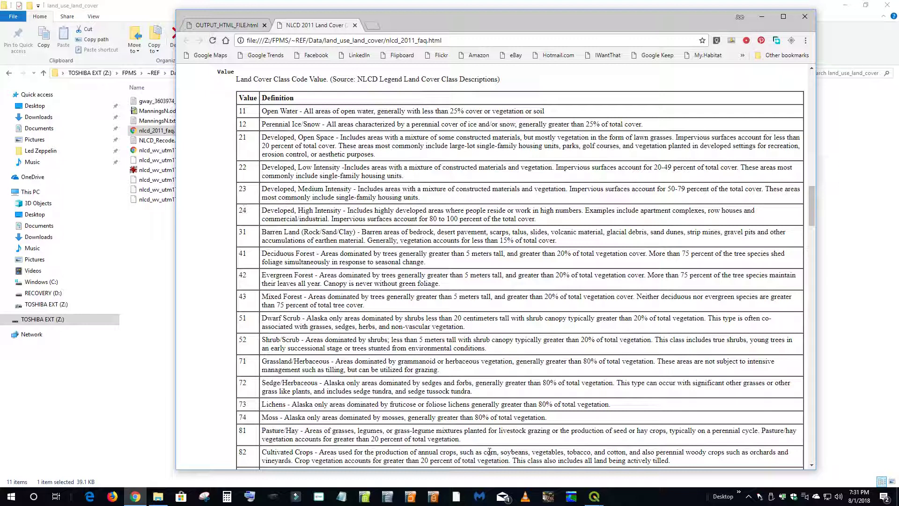
# Switch back to QGIS and identify the land cover raster's cell value at a point near the state's western edge.
pyautogui.click(594, 497)
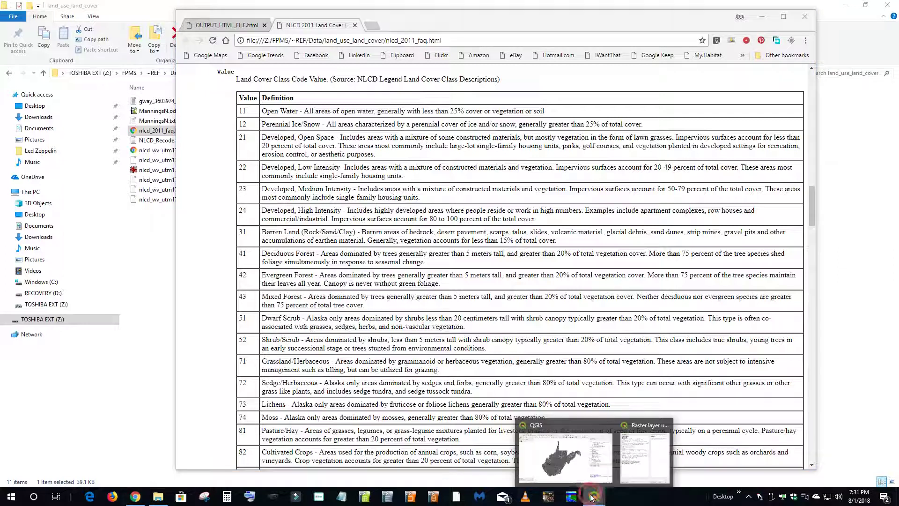
pyautogui.click(580, 462)
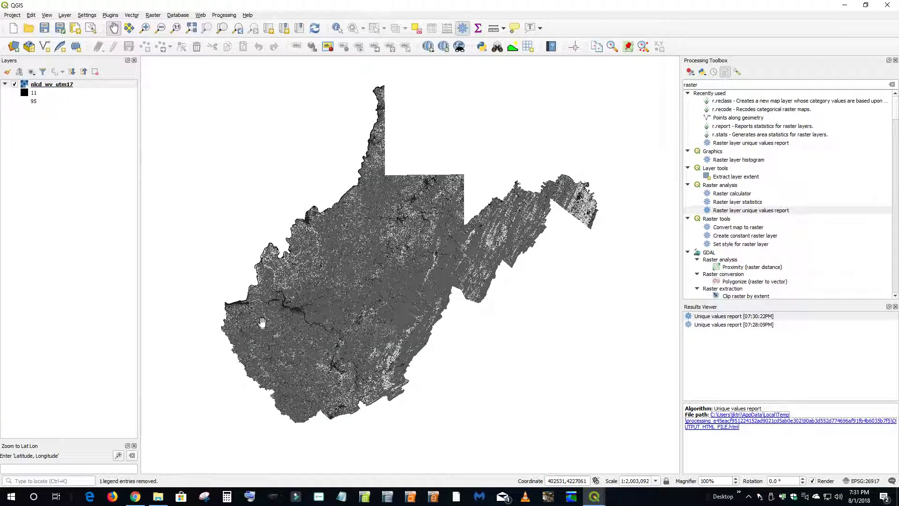
pyautogui.click(332, 29)
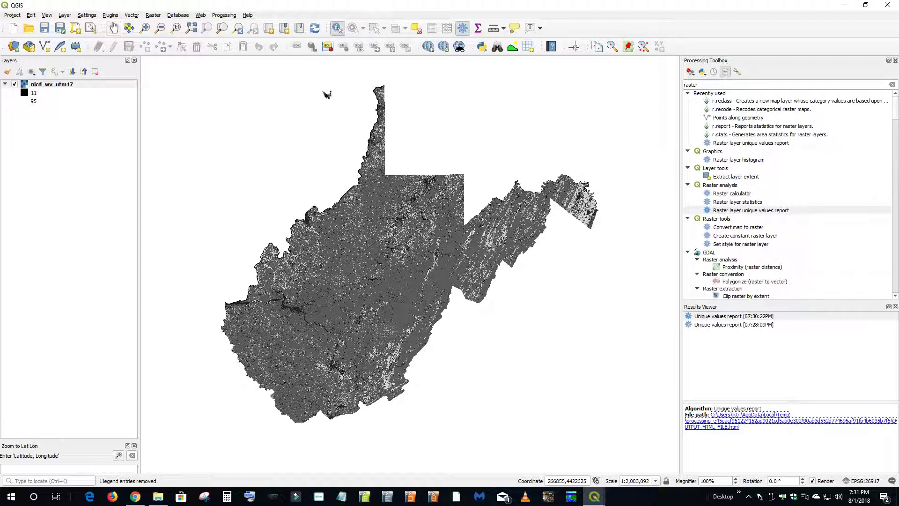
pyautogui.click(248, 313)
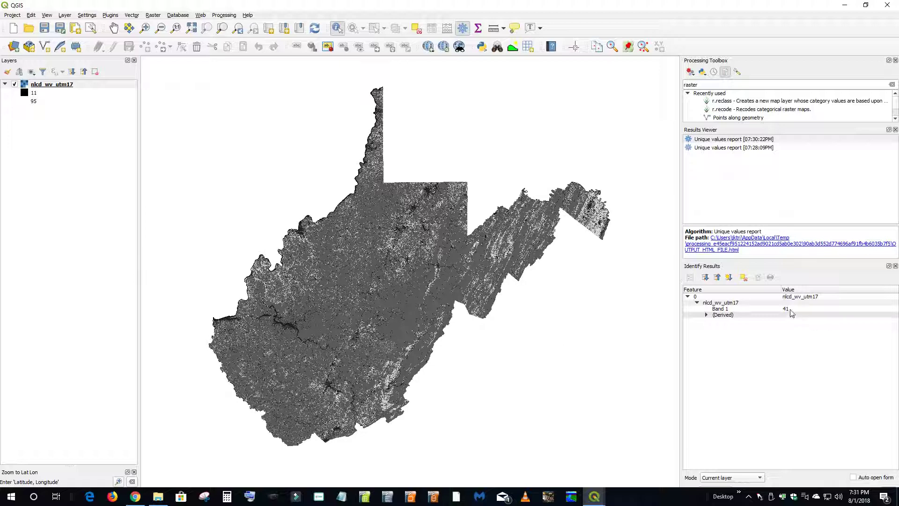
# Return to the NLCD 2011 document in Chrome and look up the identified cell value among the class definitions.
pyautogui.click(595, 496)
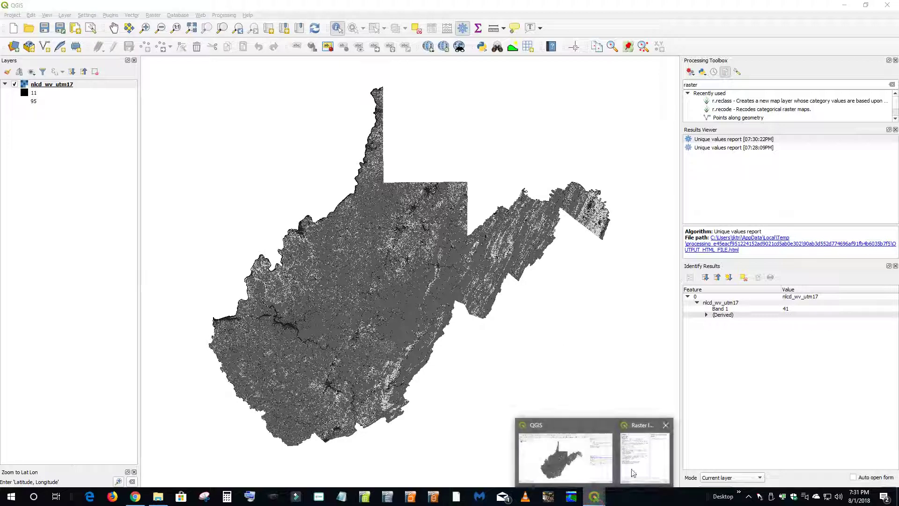
pyautogui.click(135, 497)
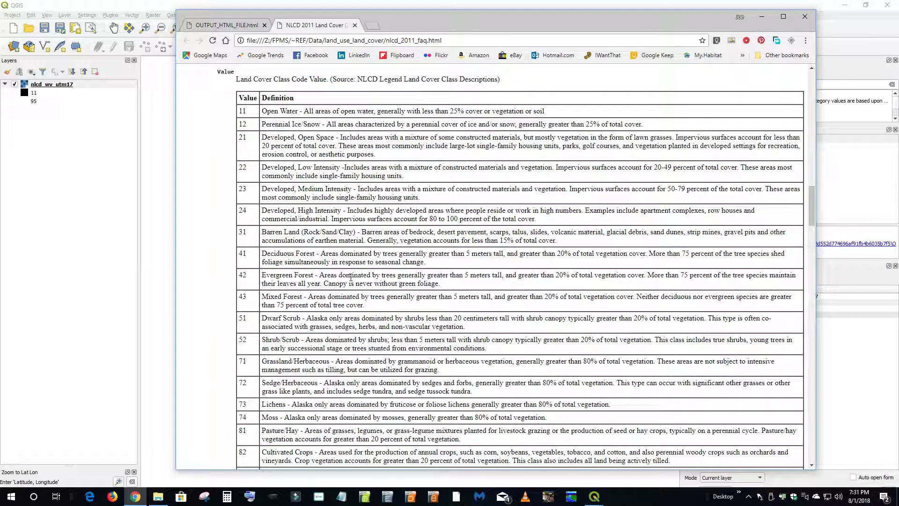
pyautogui.scroll(-2, 381, 292)
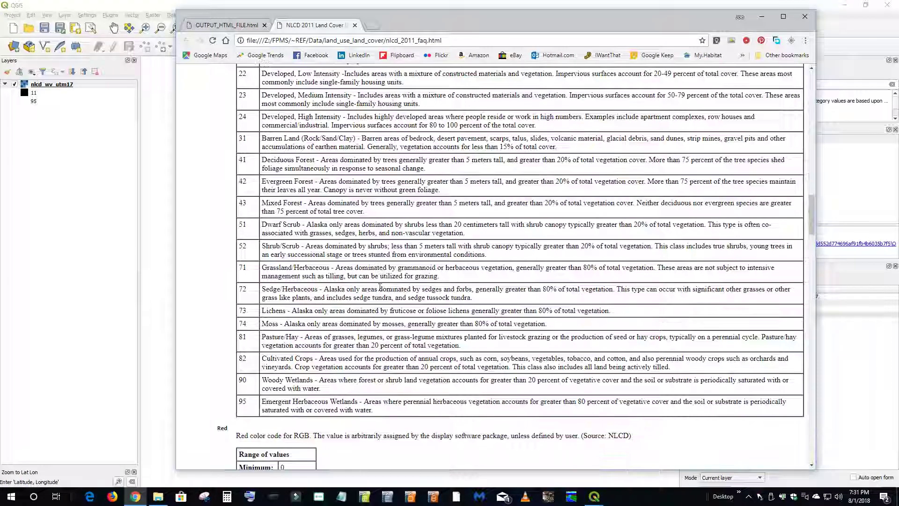
pyautogui.scroll(2, 304, 251)
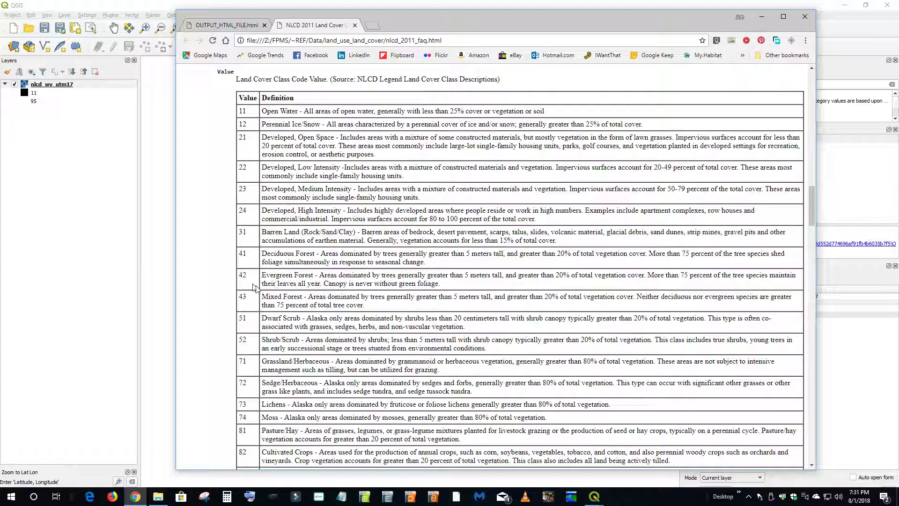
# Switch to File Explorer, open ManningsN.txt from the land_use_land_cover folder and review the Manning's n values per land cover class.
pyautogui.click(761, 17)
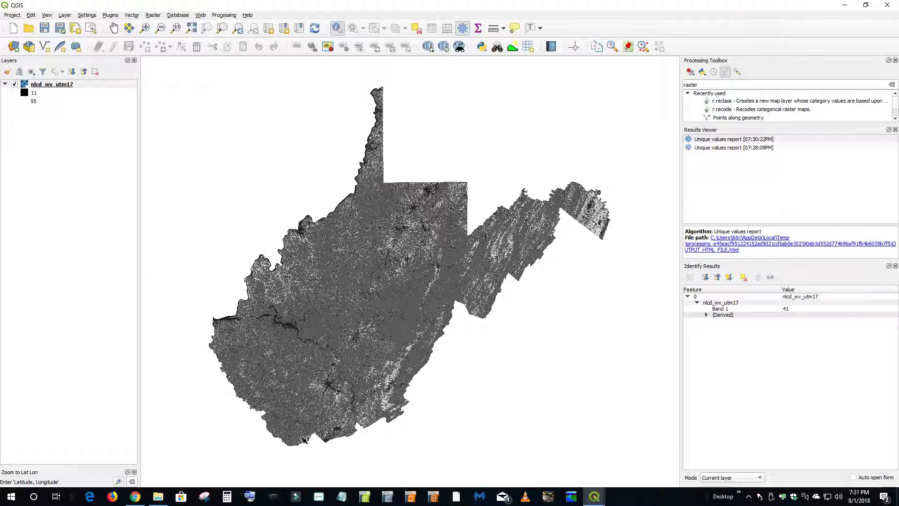
pyautogui.click(158, 497)
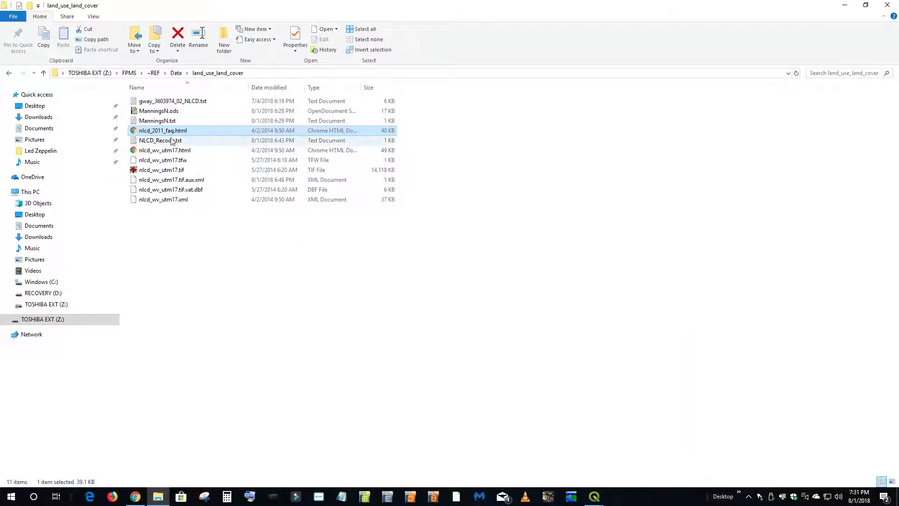
pyautogui.click(177, 121)
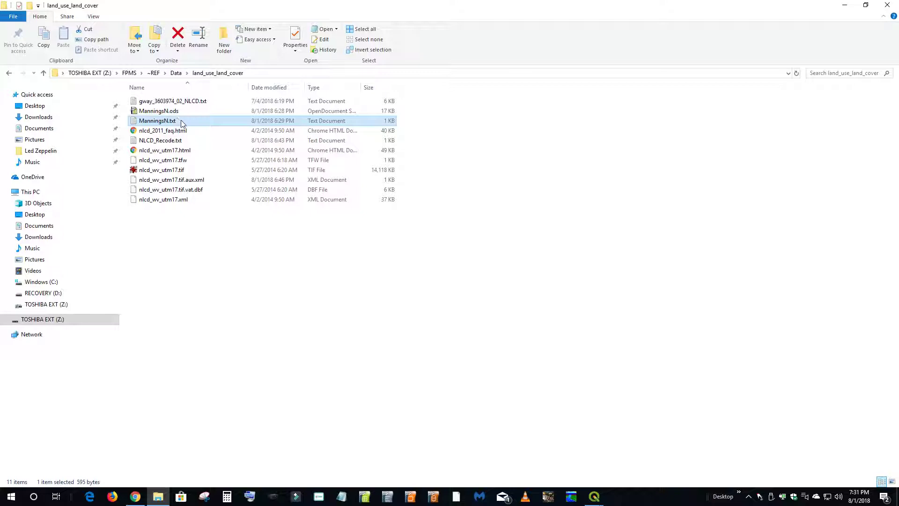
pyautogui.doubleClick(168, 122)
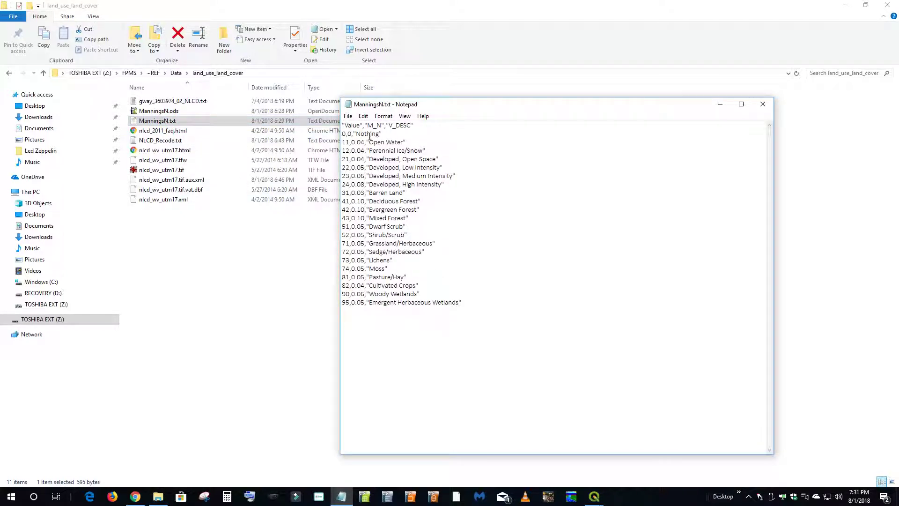
pyautogui.click(741, 104)
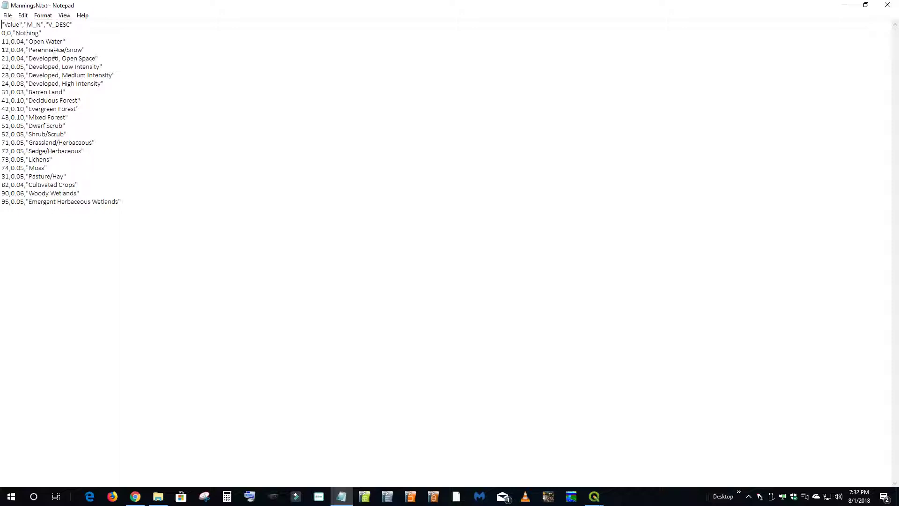
pyautogui.click(887, 5)
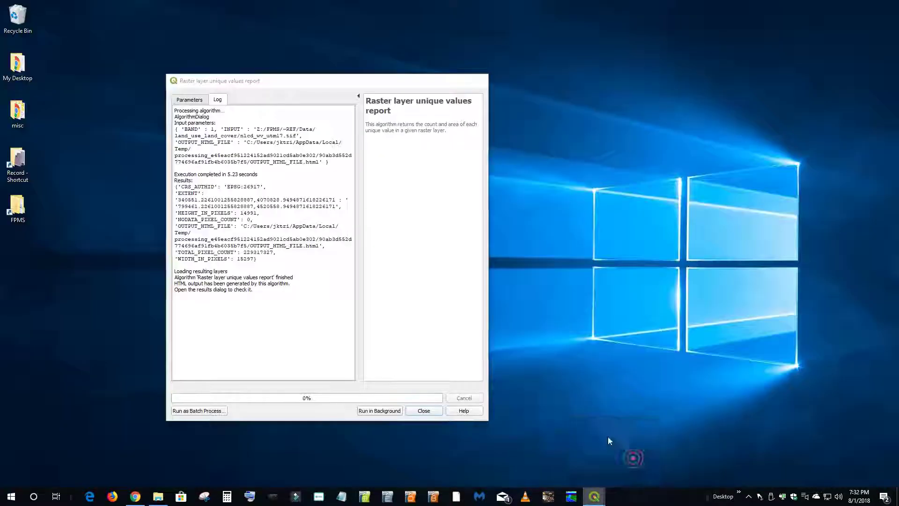
# Return to QGIS, close the unique values report dialog and hide the Processing Toolbox, Identify Results and Results Viewer panels.
pyautogui.click(639, 449)
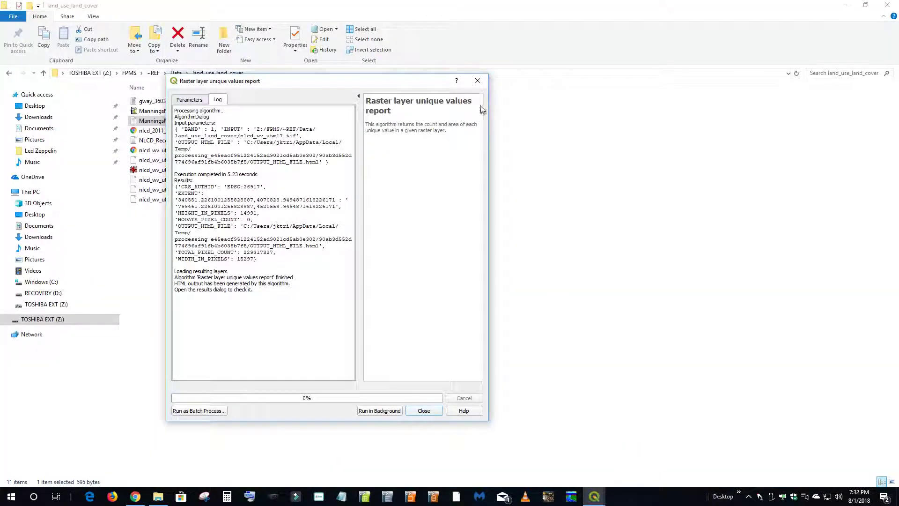
pyautogui.click(477, 80)
pyautogui.click(594, 496)
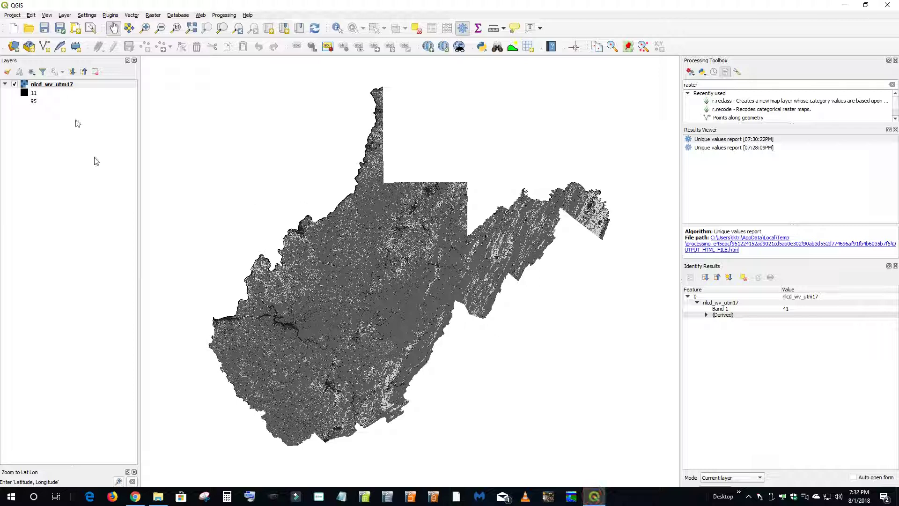
pyautogui.click(896, 61)
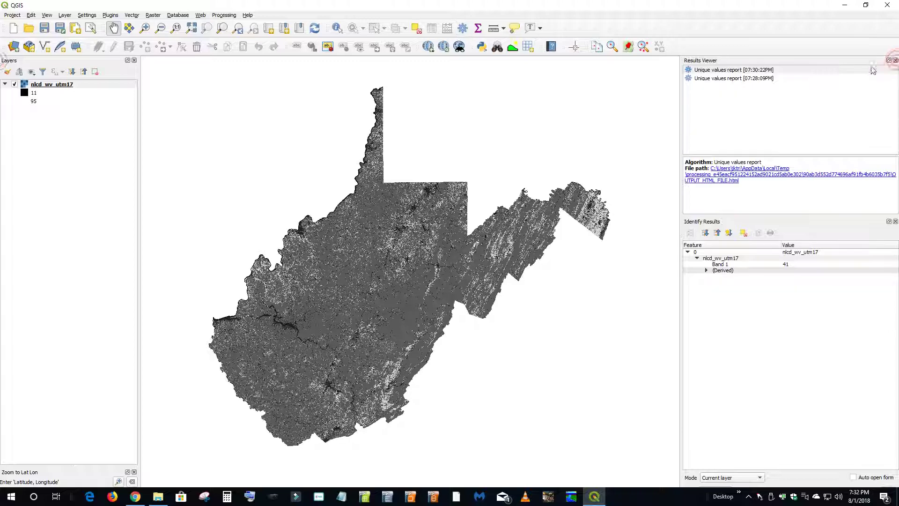
pyautogui.click(895, 222)
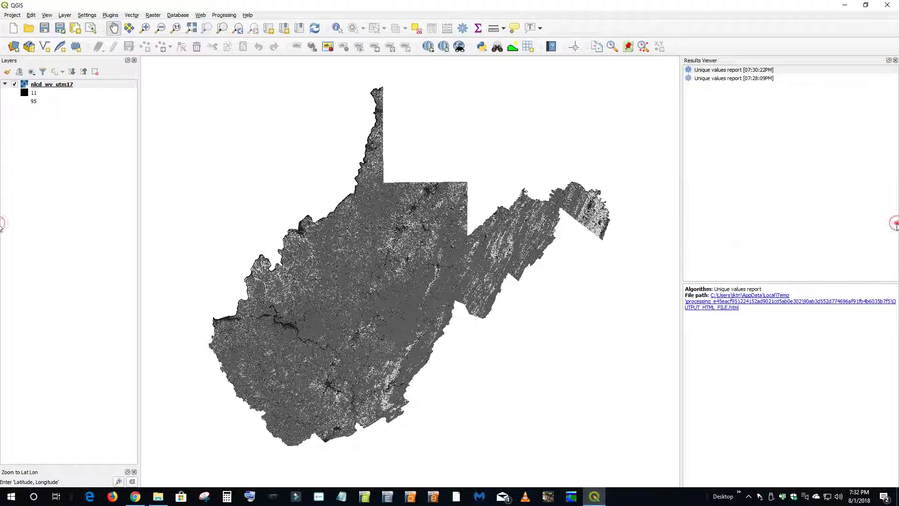
pyautogui.click(895, 61)
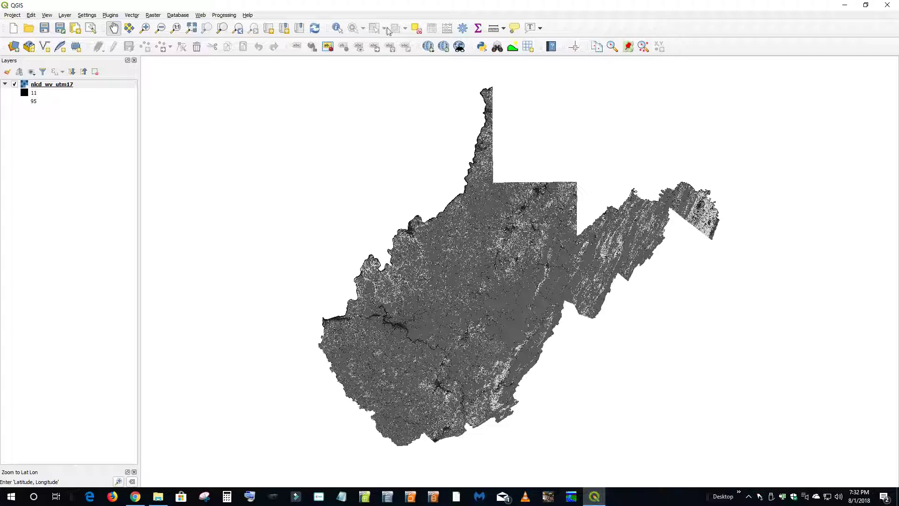
# Reopen the Processing Toolbox and start the r.recode tool with nlcd_wv_utm17 as the input layer.
pyautogui.click(461, 30)
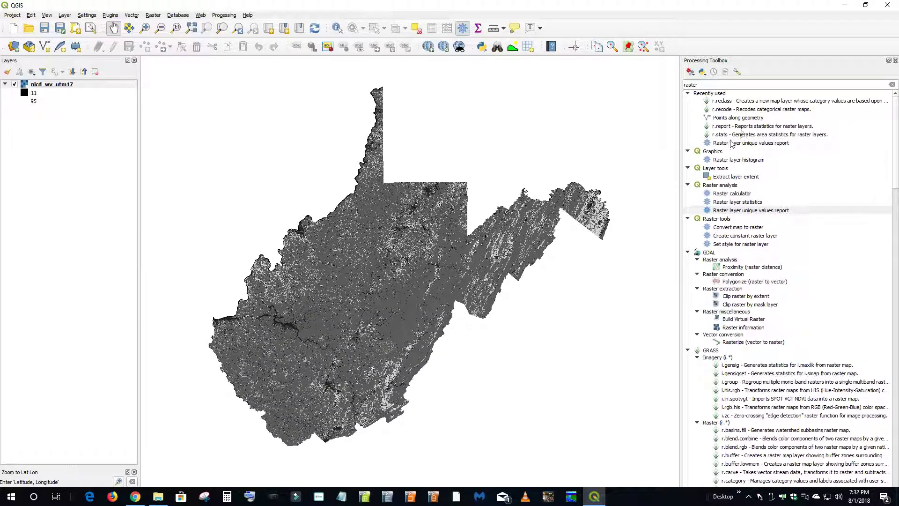
pyautogui.doubleClick(732, 110)
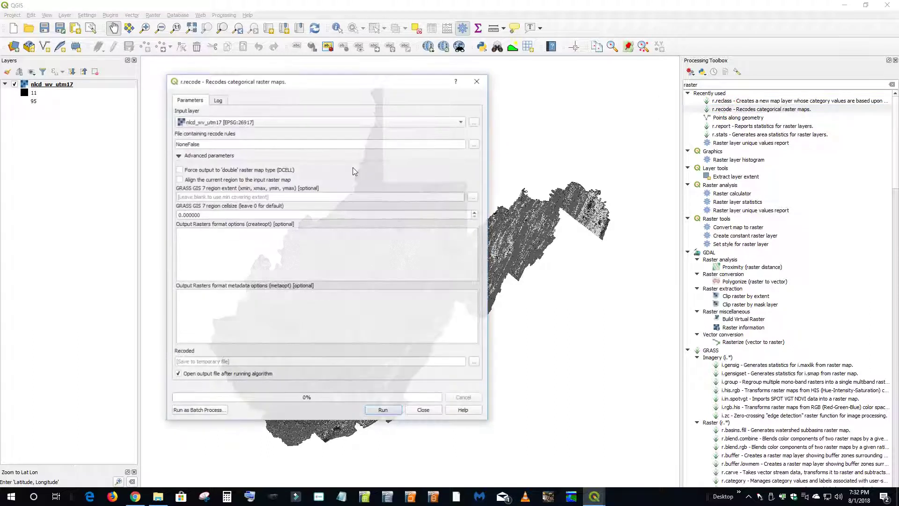
pyautogui.moveTo(257, 89); pyautogui.dragTo(344, 93)
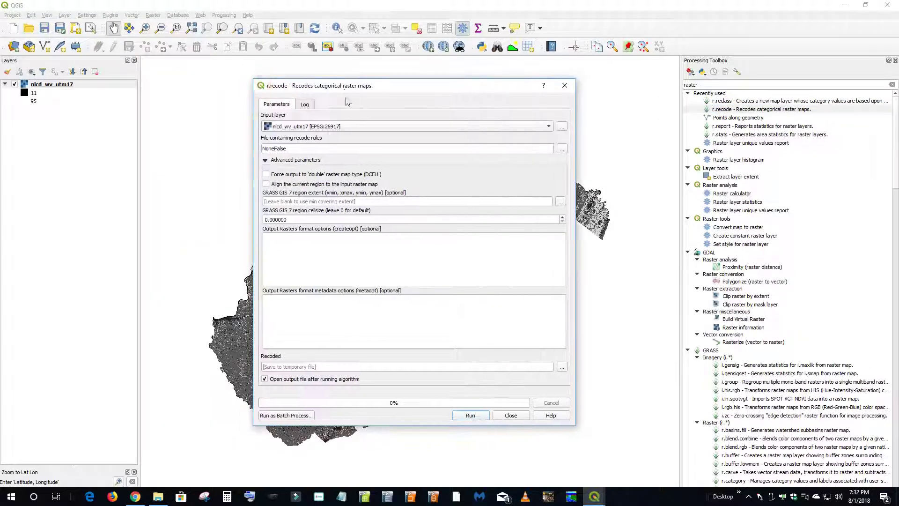
# Open the r.recode manual page and review its rule format and value replacement example.
pyautogui.click(550, 415)
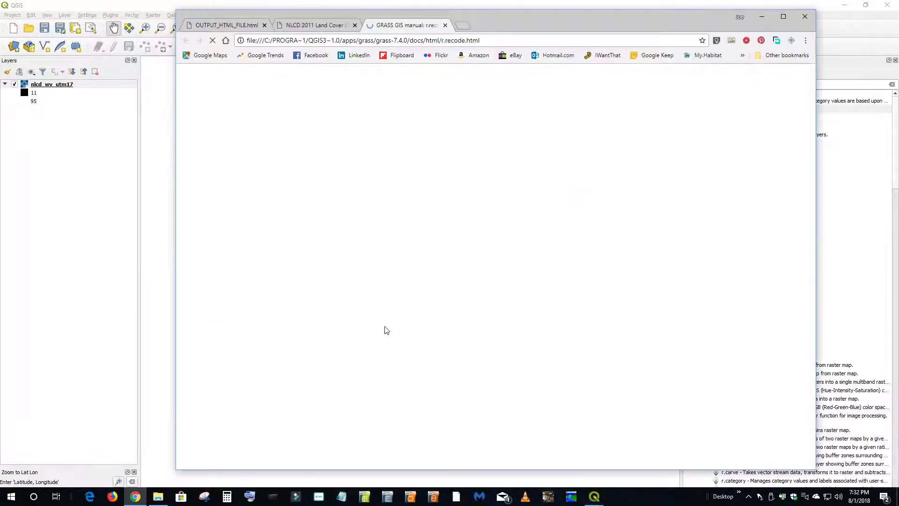
pyautogui.scroll(-15, 367, 353)
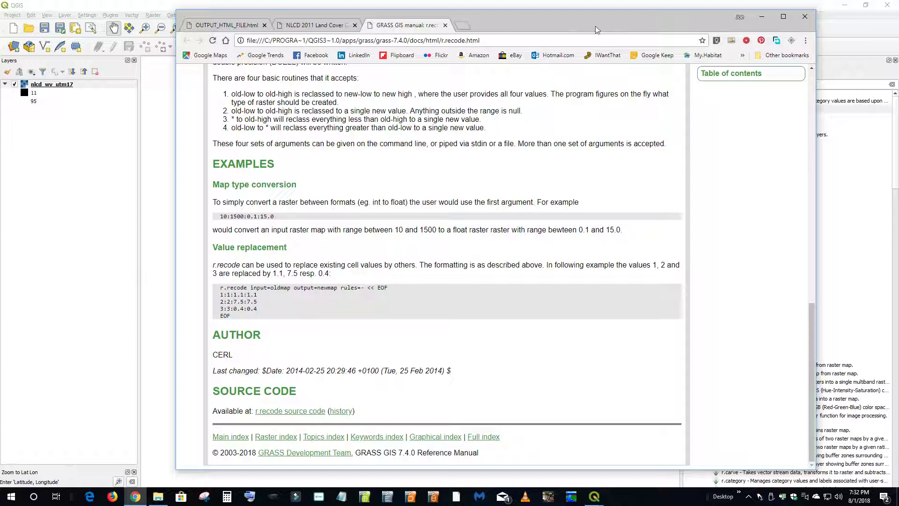
pyautogui.click(804, 18)
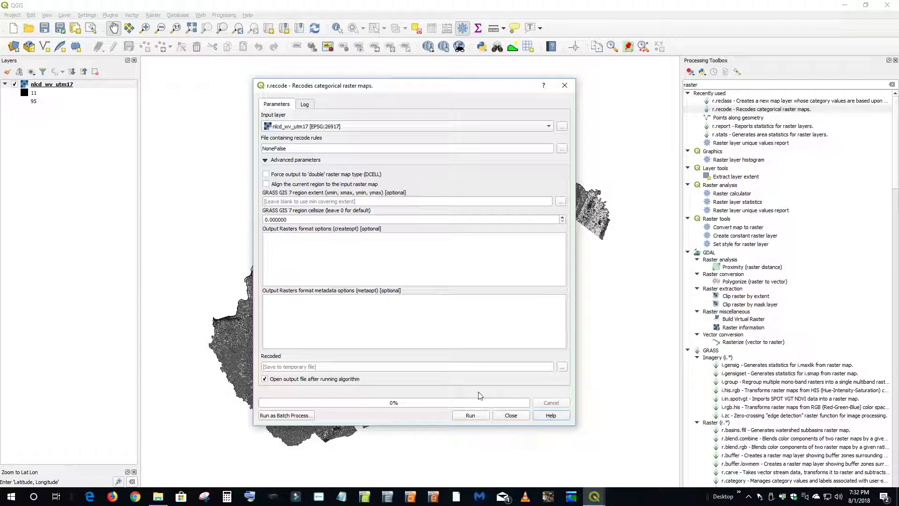
# Switch to File Explorer and examine the Recode formula in cell D3 of ManningsN.ods and the recode rules in NLCD_Recode.txt.
pyautogui.click(158, 496)
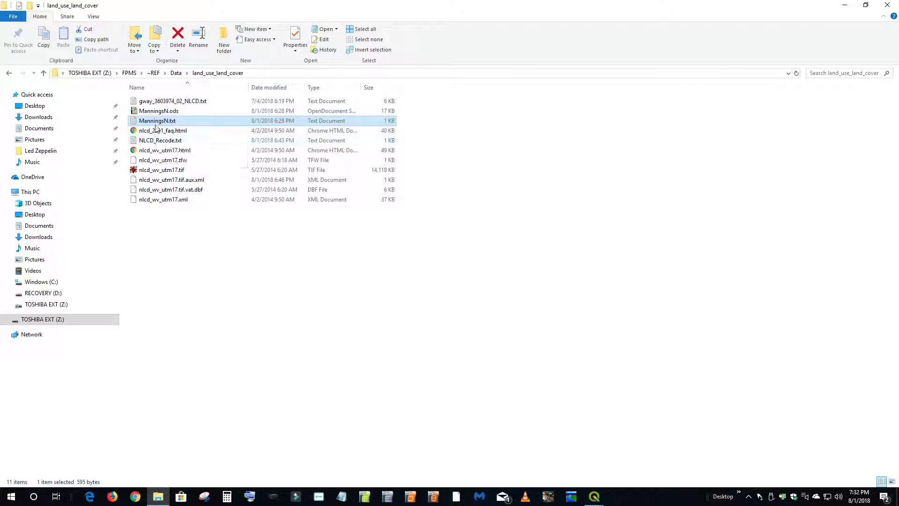
pyautogui.doubleClick(158, 111)
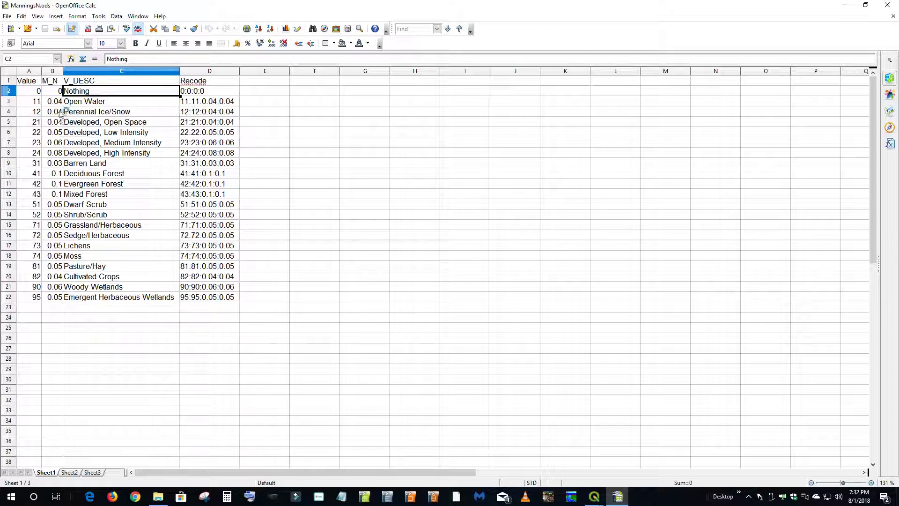
pyautogui.click(202, 101)
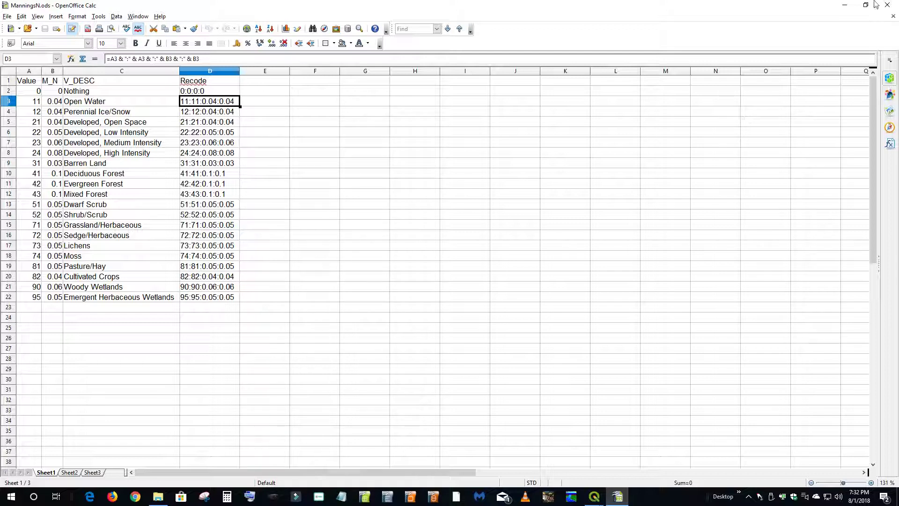
pyautogui.click(845, 5)
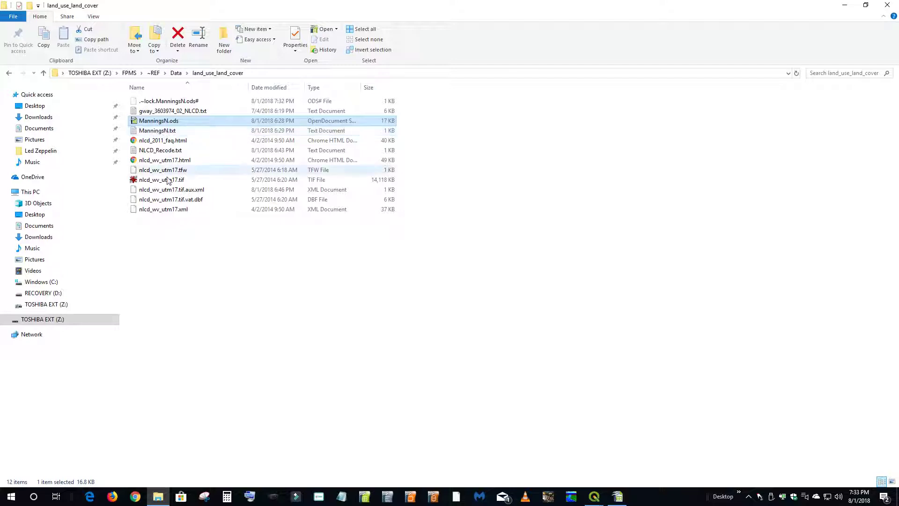
pyautogui.doubleClick(158, 155)
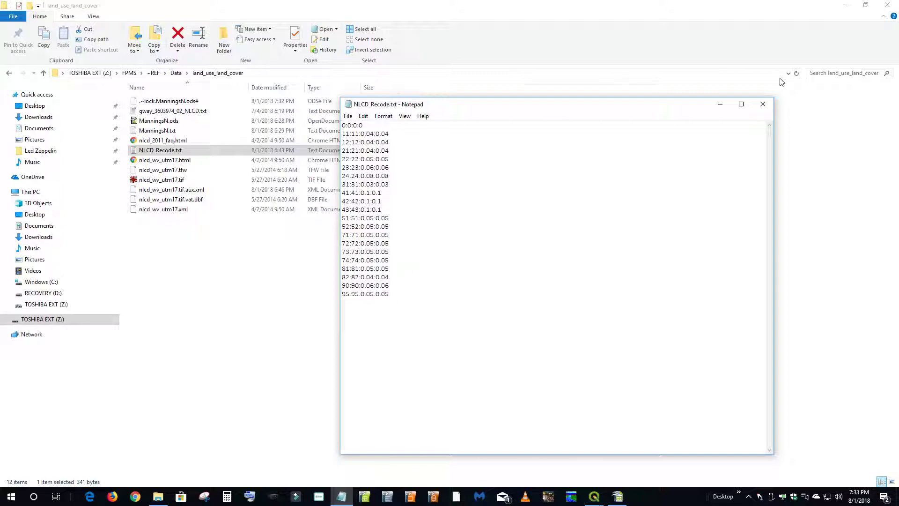
pyautogui.click(762, 104)
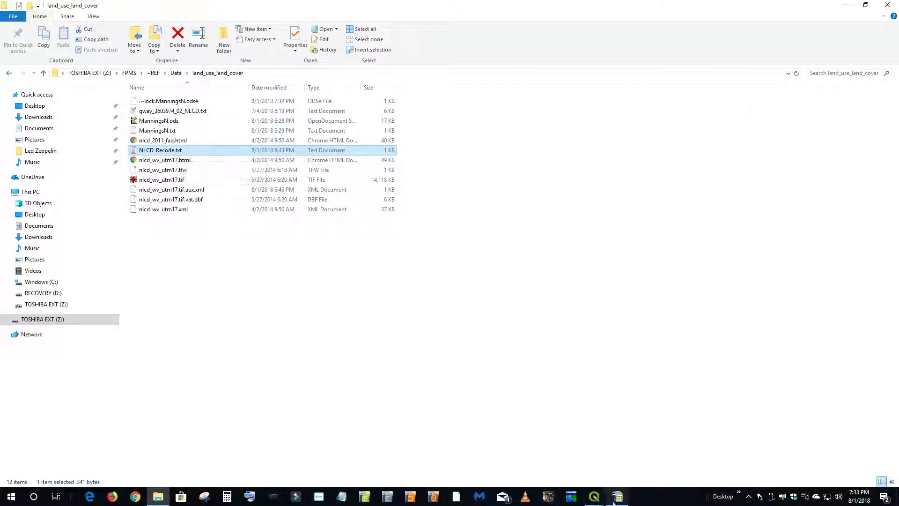
# Back in the r.recode dialog, use NLCD_Recode.txt as the recode rules file and align the current region to the input raster map.
pyautogui.moveTo(617, 497)
pyautogui.click(576, 430)
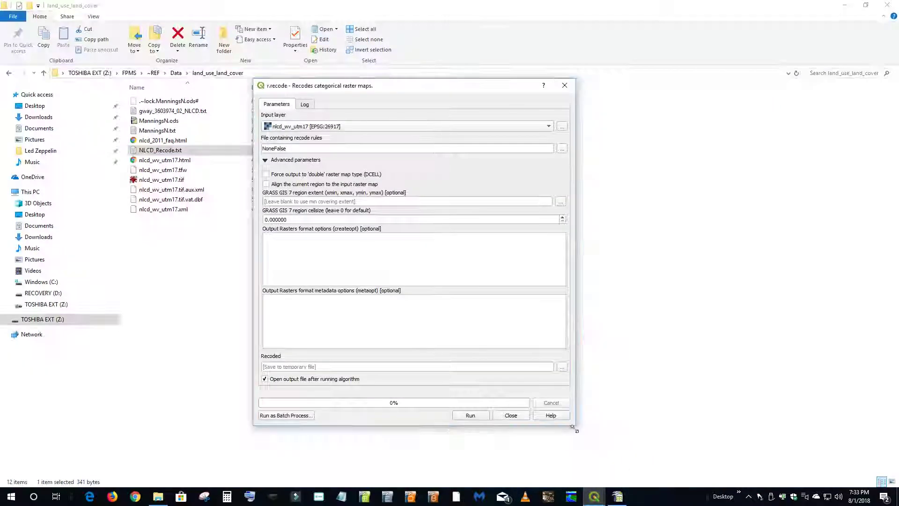
pyautogui.click(562, 148)
pyautogui.doubleClick(386, 165)
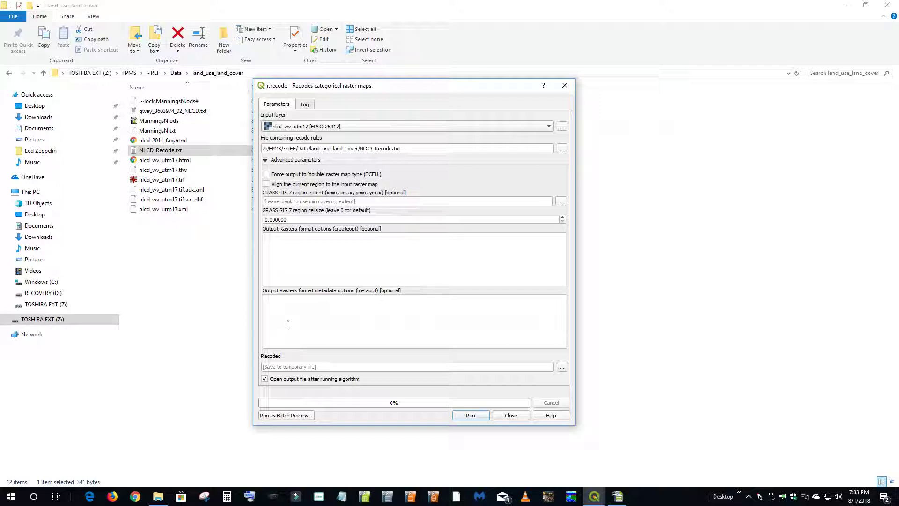
pyautogui.click(267, 186)
# Set the recoded output to be saved as nlcd_wv_MN.tif in the land_use_land_cover folder.
pyautogui.click(562, 368)
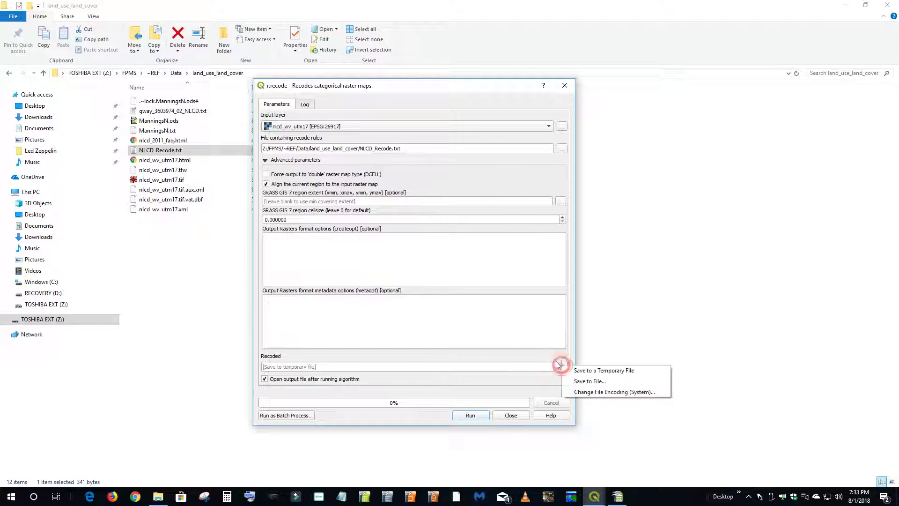
pyautogui.click(586, 384)
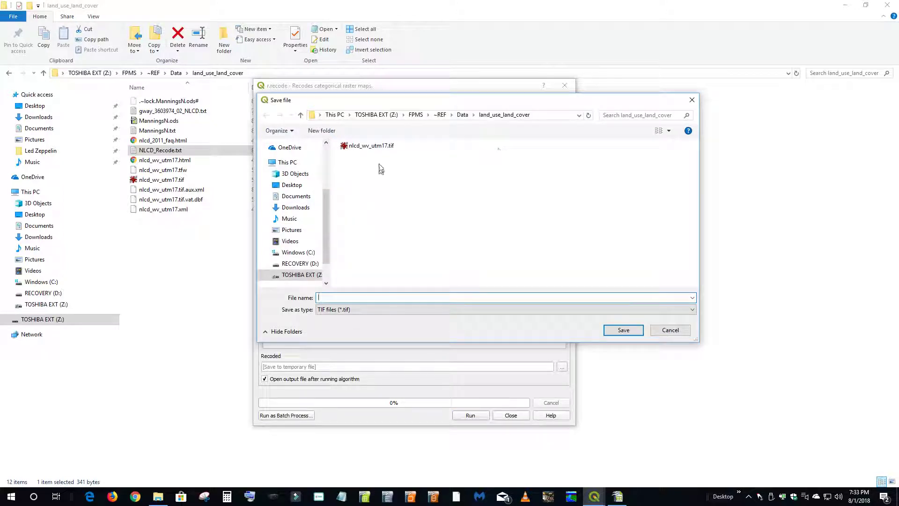
pyautogui.click(370, 146)
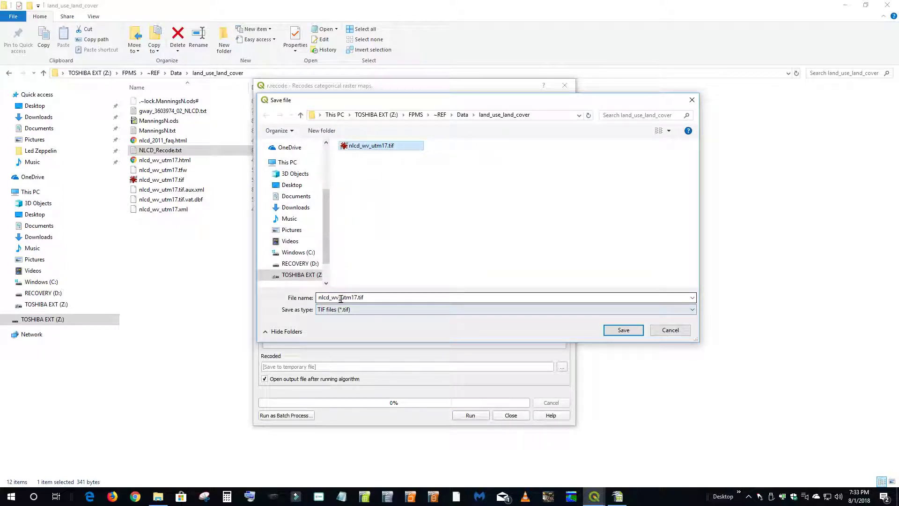
pyautogui.doubleClick(340, 298)
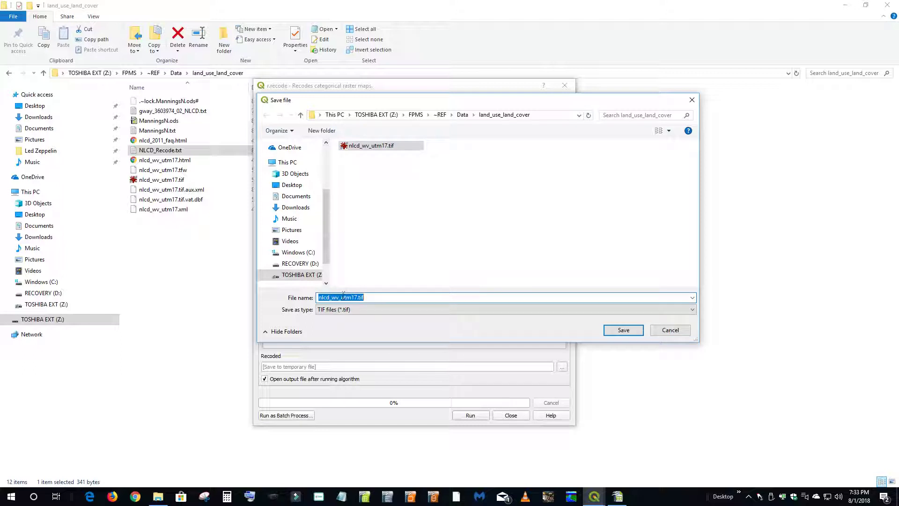
pyautogui.click(341, 297)
pyautogui.write('MN')
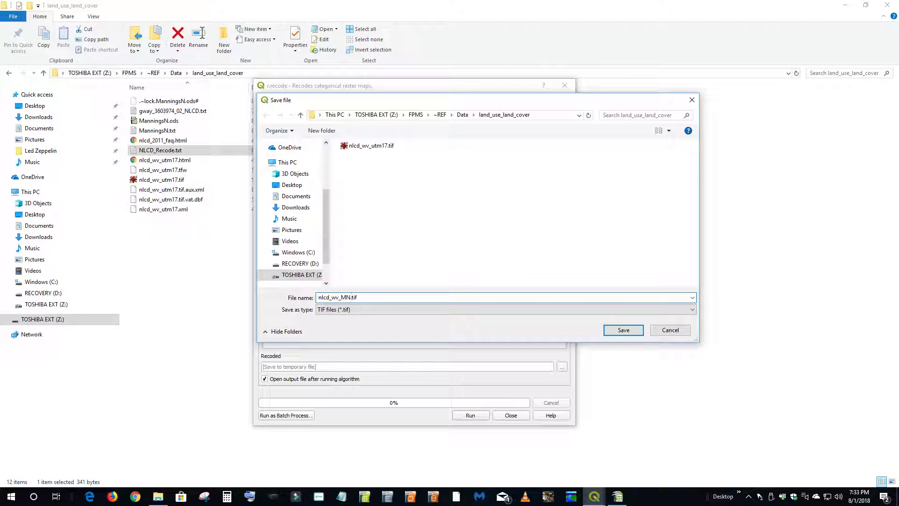
pyautogui.click(628, 330)
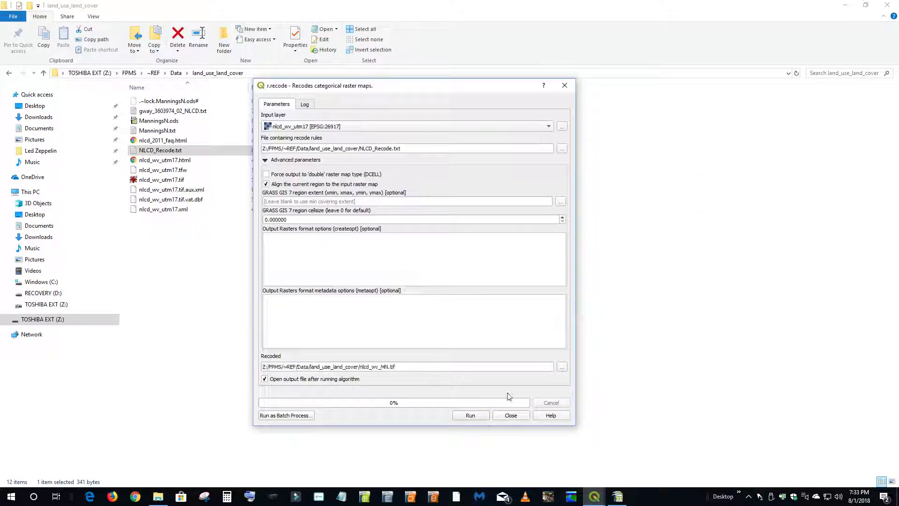
# Run r.recode, close its dialog, return to the main QGIS window and hide the Processing Toolbox.
pyautogui.click(470, 415)
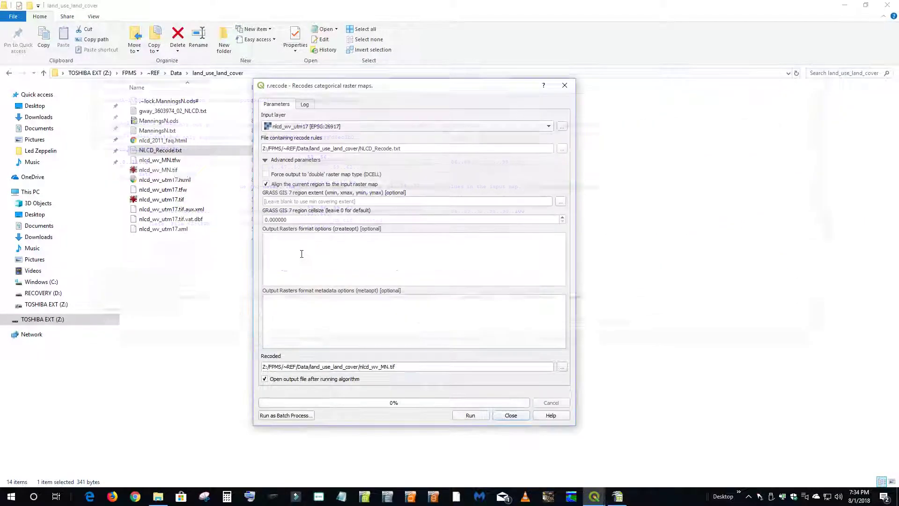
pyautogui.click(511, 416)
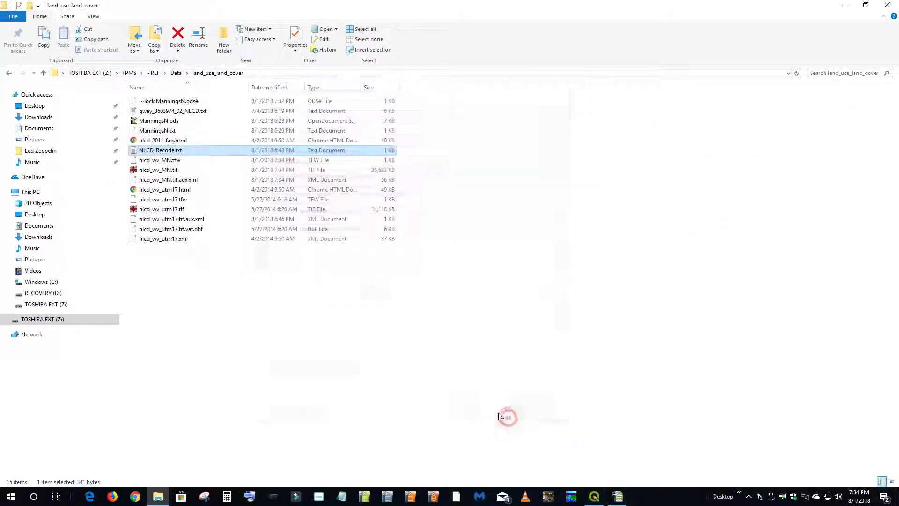
pyautogui.click(593, 498)
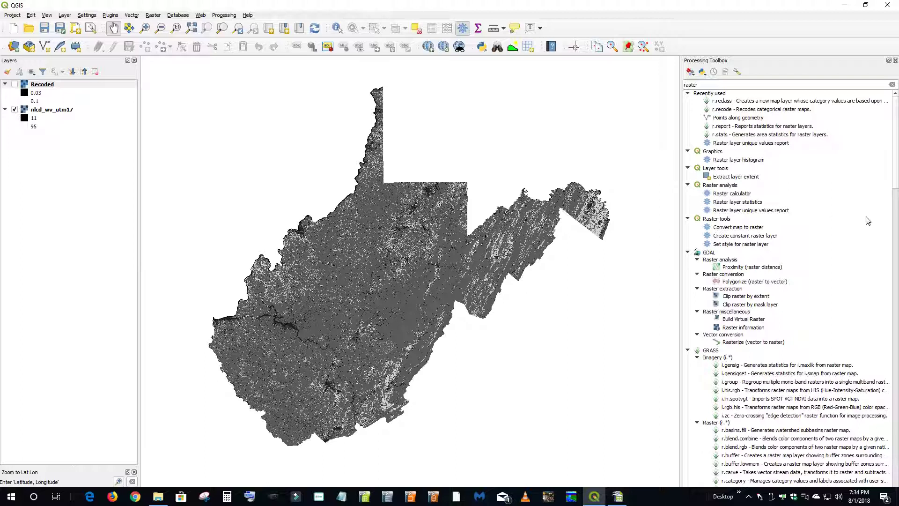
pyautogui.click(896, 60)
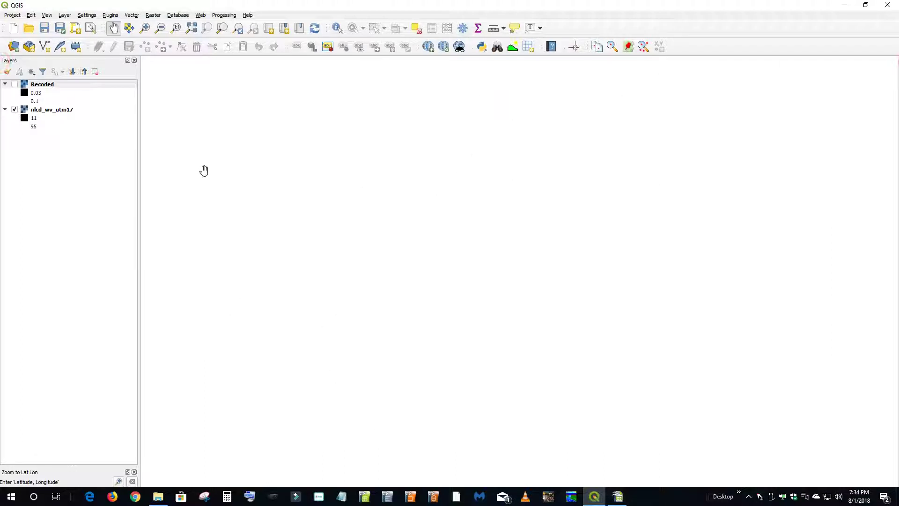
# Hide the nlcd_wv_utm17 layer, show the Recoded layer and examine its cells up close around the river in the north.
pyautogui.click(14, 110)
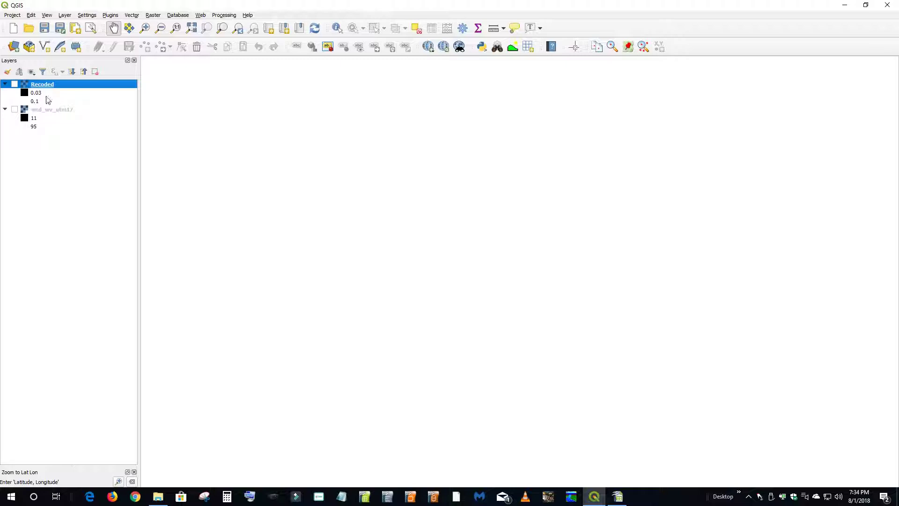
pyautogui.click(14, 85)
pyautogui.scroll(5, 370, 323)
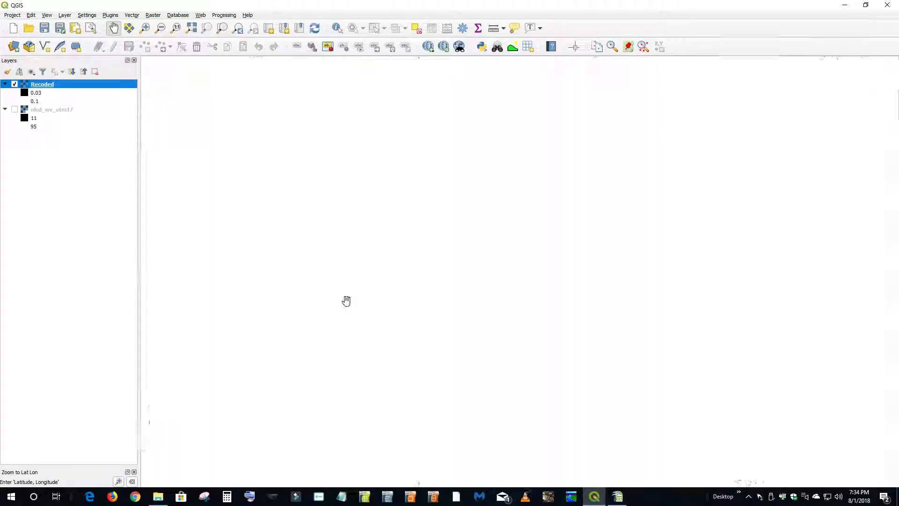
pyautogui.moveTo(274, 176); pyautogui.dragTo(491, 305)
pyautogui.scroll(4, 382, 333)
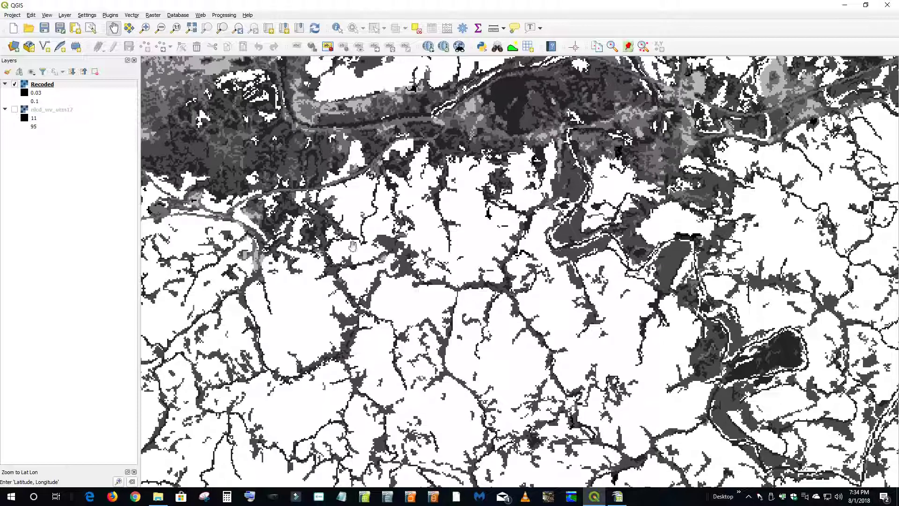
pyautogui.moveTo(196, 142); pyautogui.dragTo(313, 247)
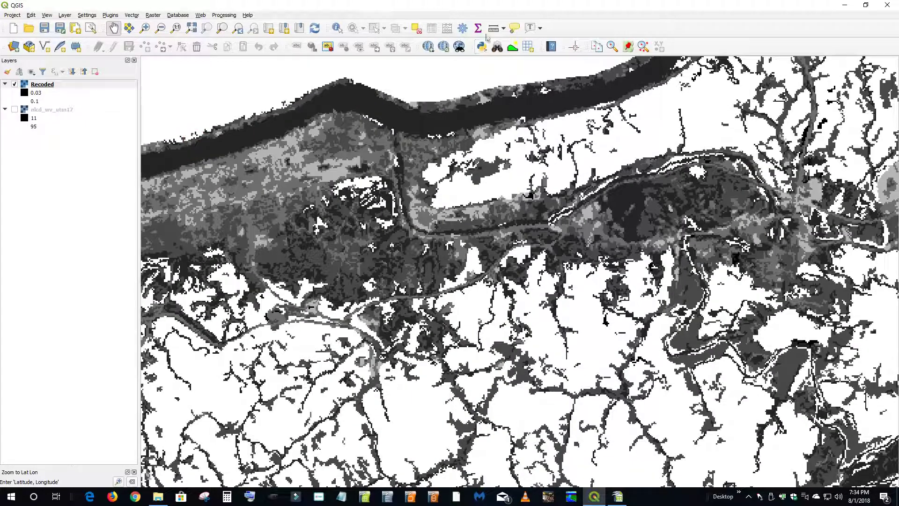
# Identify the Band 1 value of the Recoded raster at three spots south of the river, and close the identify results.
pyautogui.click(337, 28)
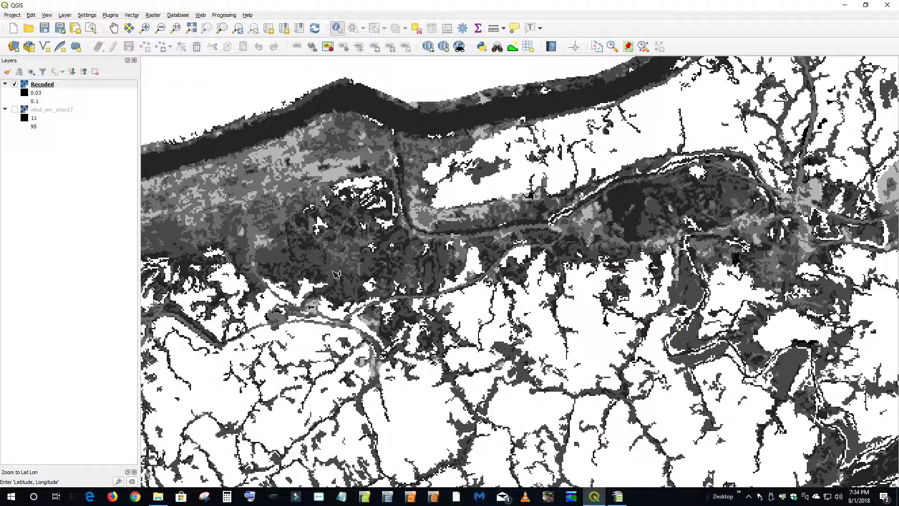
pyautogui.click(337, 274)
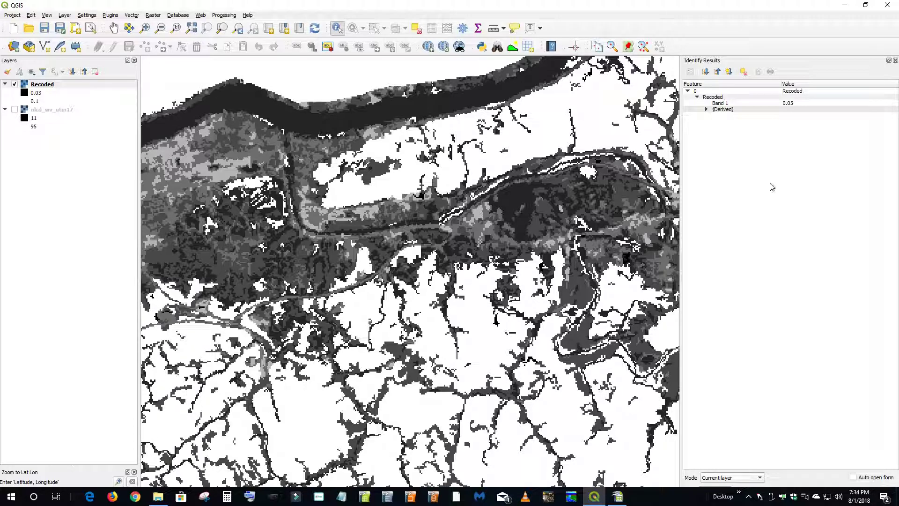
pyautogui.click(358, 305)
pyautogui.click(354, 253)
pyautogui.click(895, 61)
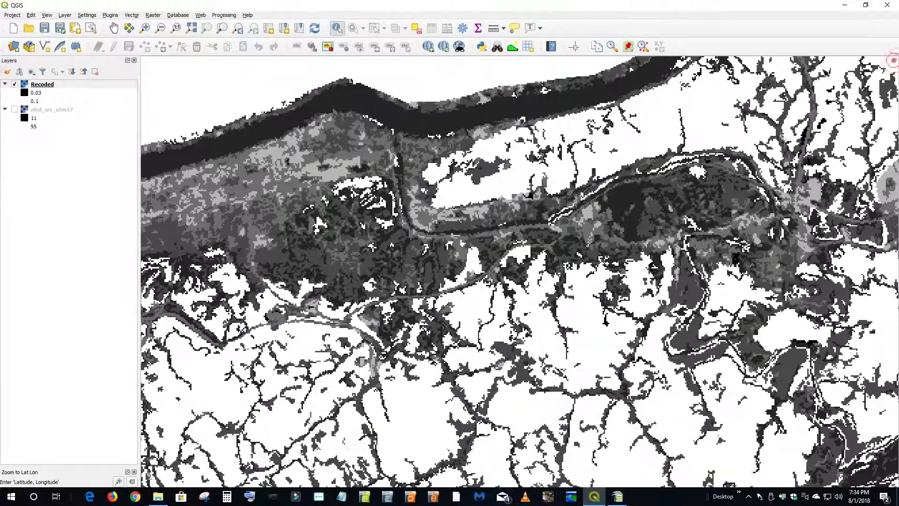